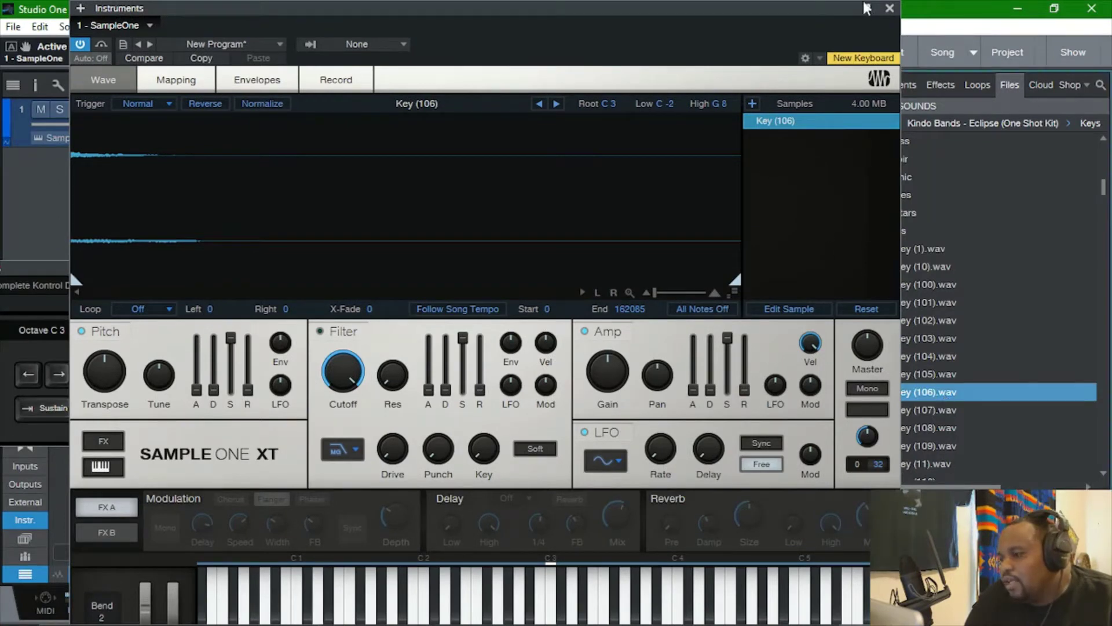
# Remove all samples from the sampler and load Key (106).wav from the Keys folder in their place
pyautogui.moveTo(811, 25); pyautogui.dragTo(712, 38)
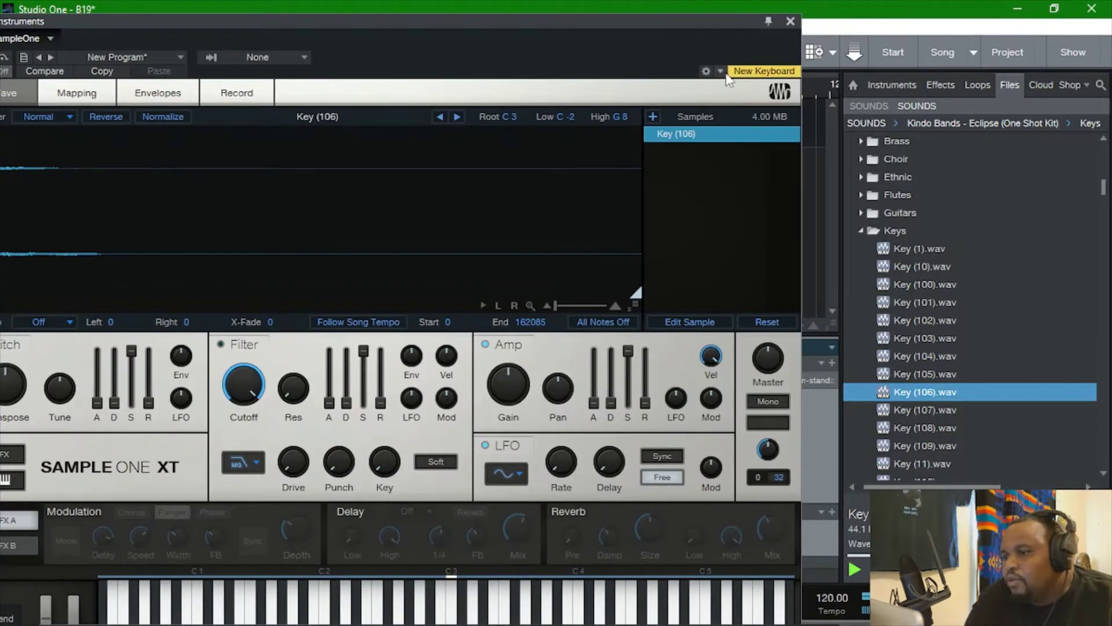
pyautogui.rightClick(718, 134)
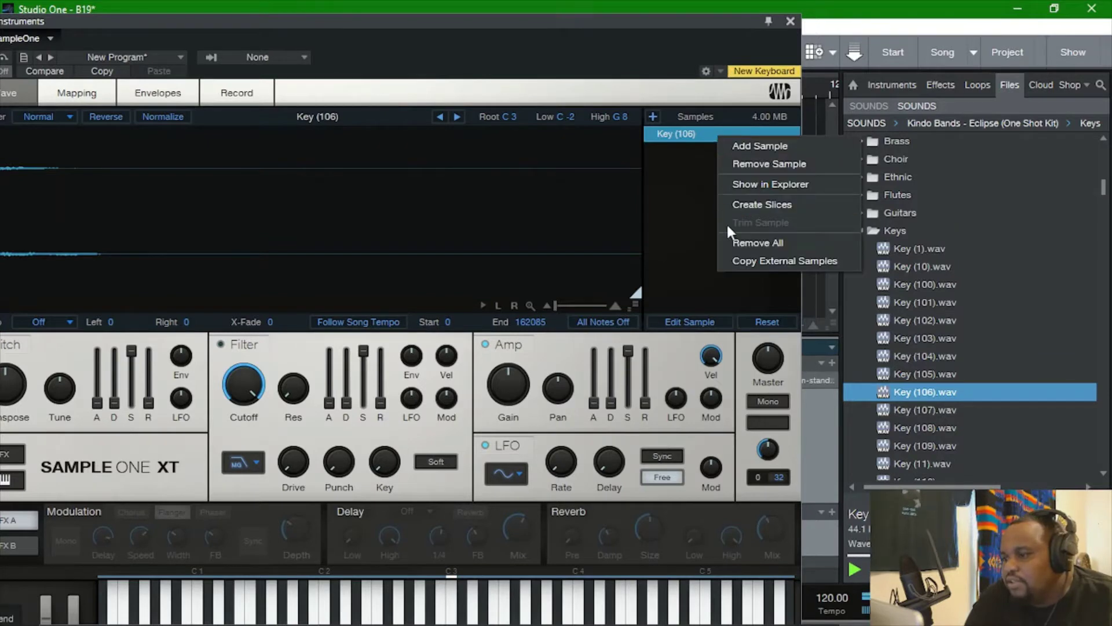
pyautogui.click(731, 241)
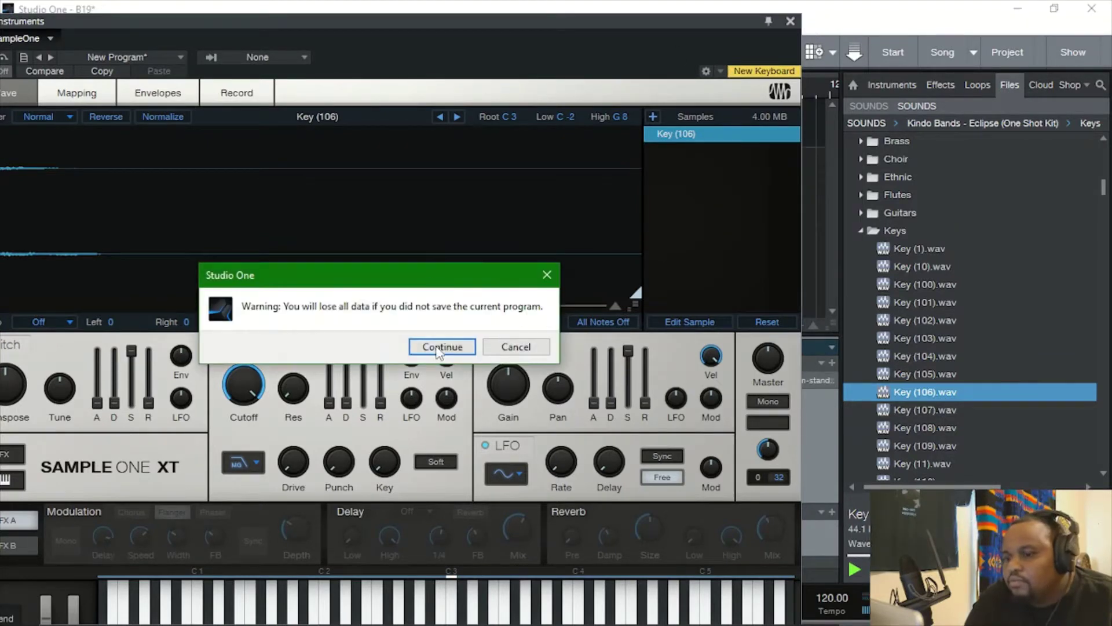
pyautogui.click(440, 348)
pyautogui.moveTo(507, 41); pyautogui.dragTo(561, 24)
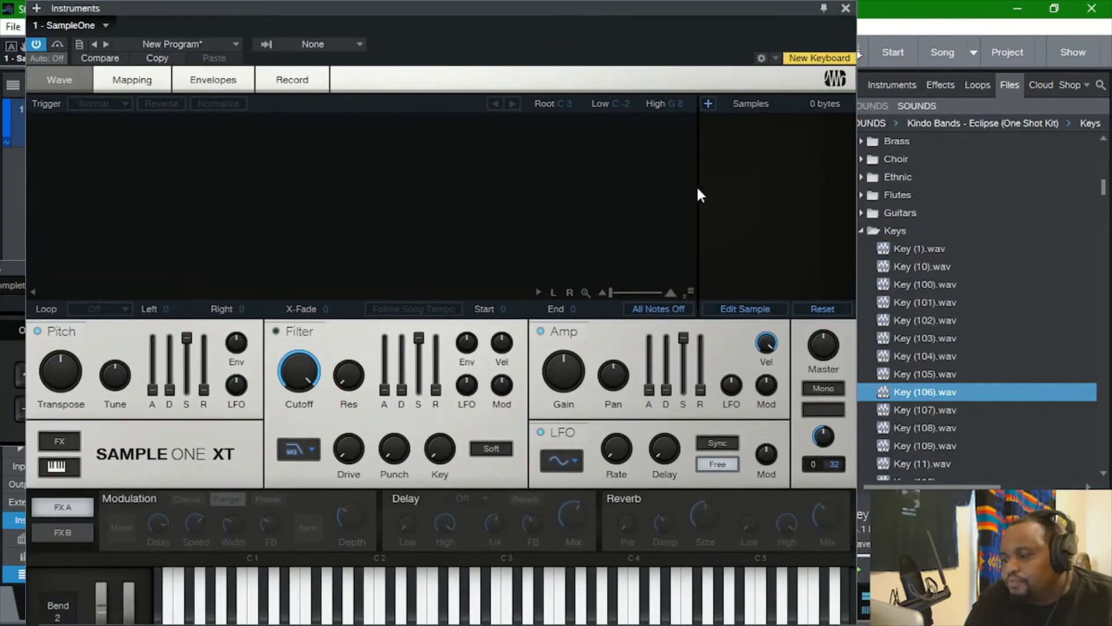
pyautogui.moveTo(956, 402); pyautogui.dragTo(738, 173)
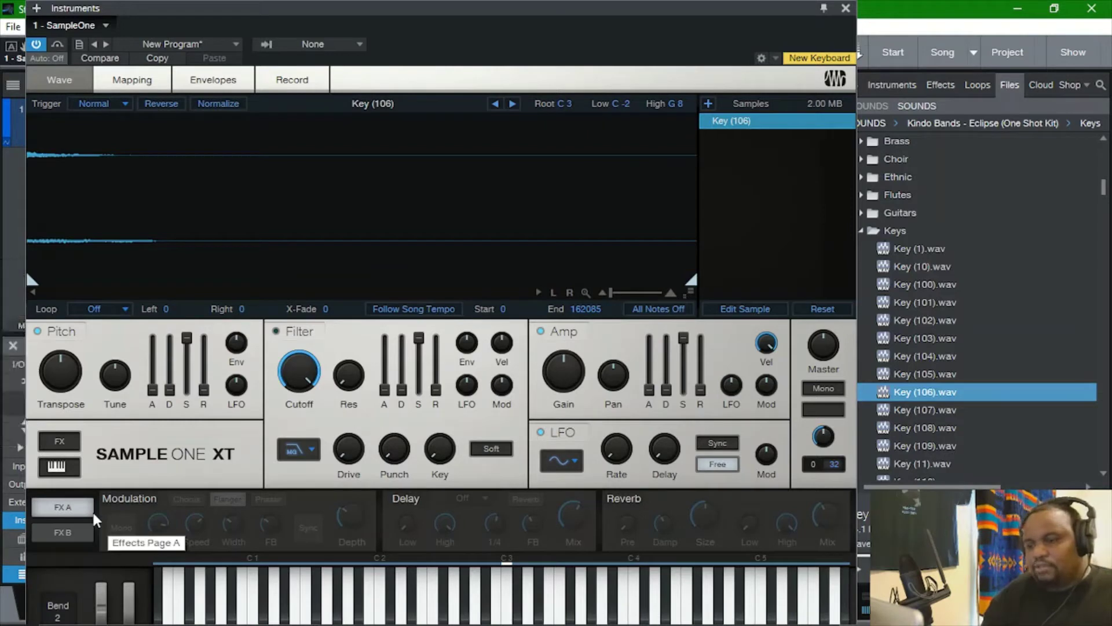
# Bring up the Qwerty Keyboard device and play several notes at octave C 3 to audition the loaded sample
pyautogui.press('capslock')
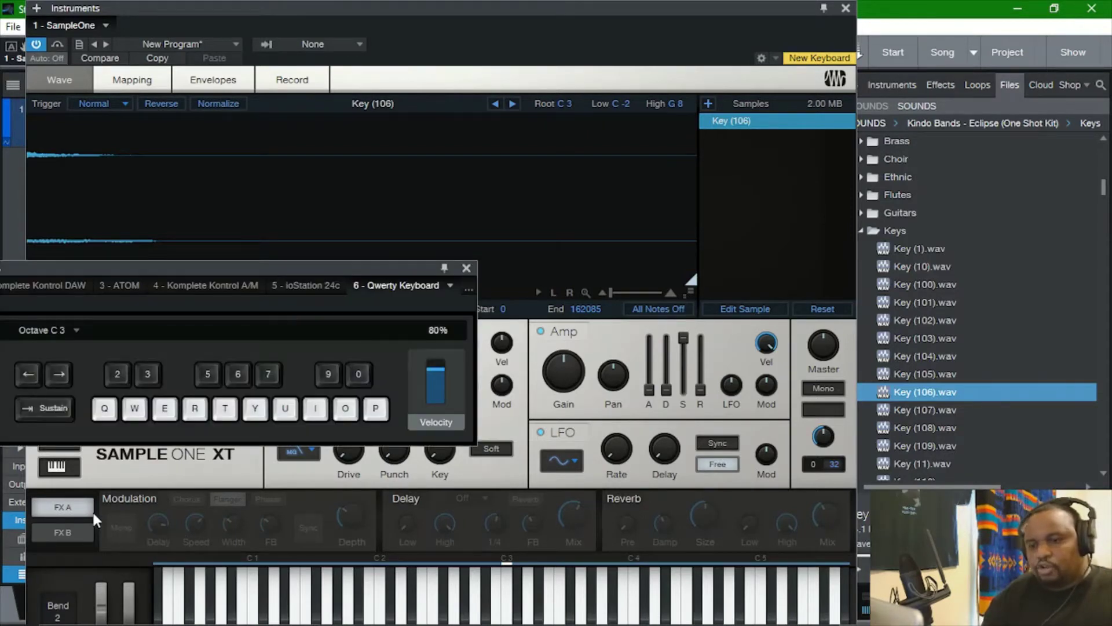
pyautogui.press('u')
pyautogui.press('i')
pyautogui.press('o')
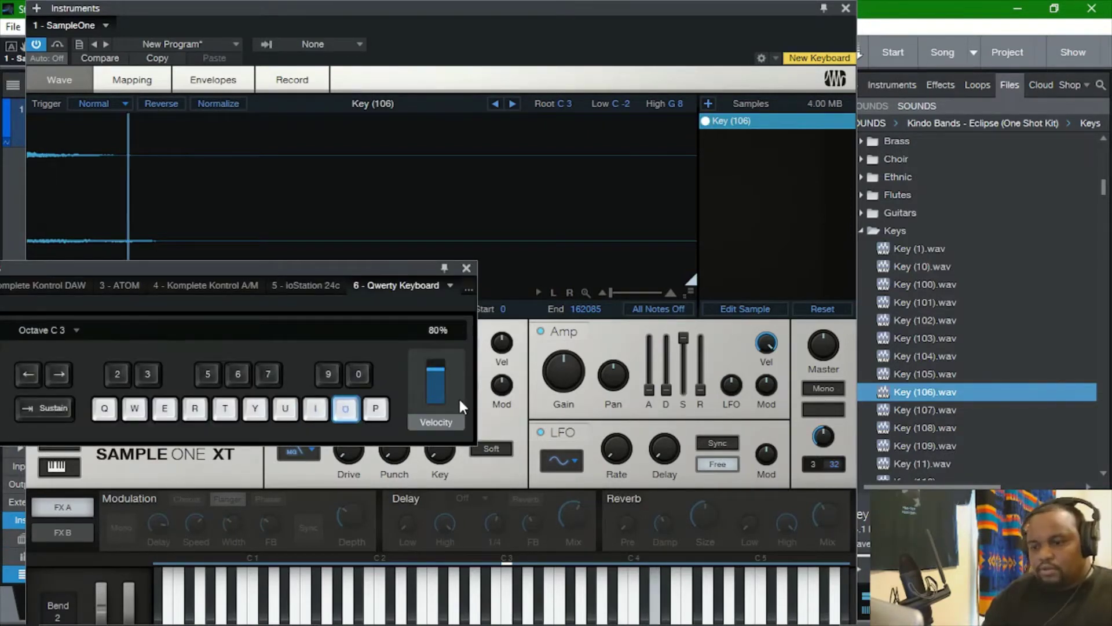
pyautogui.press('i')
pyautogui.press('u')
pyautogui.press('t')
pyautogui.press('e')
pyautogui.press('t')
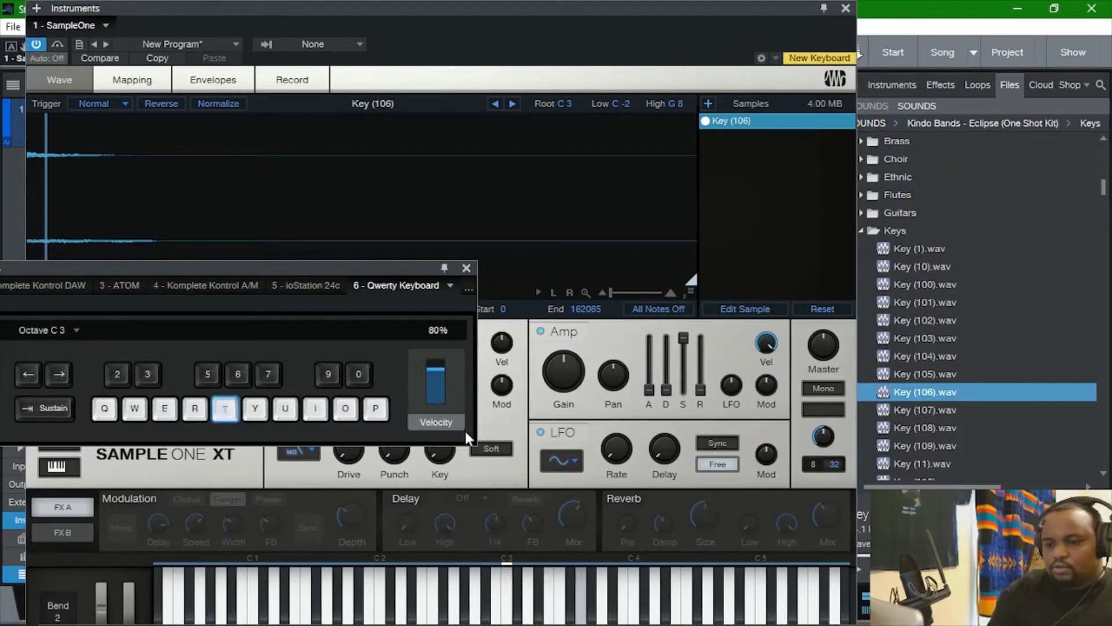
pyautogui.press('y')
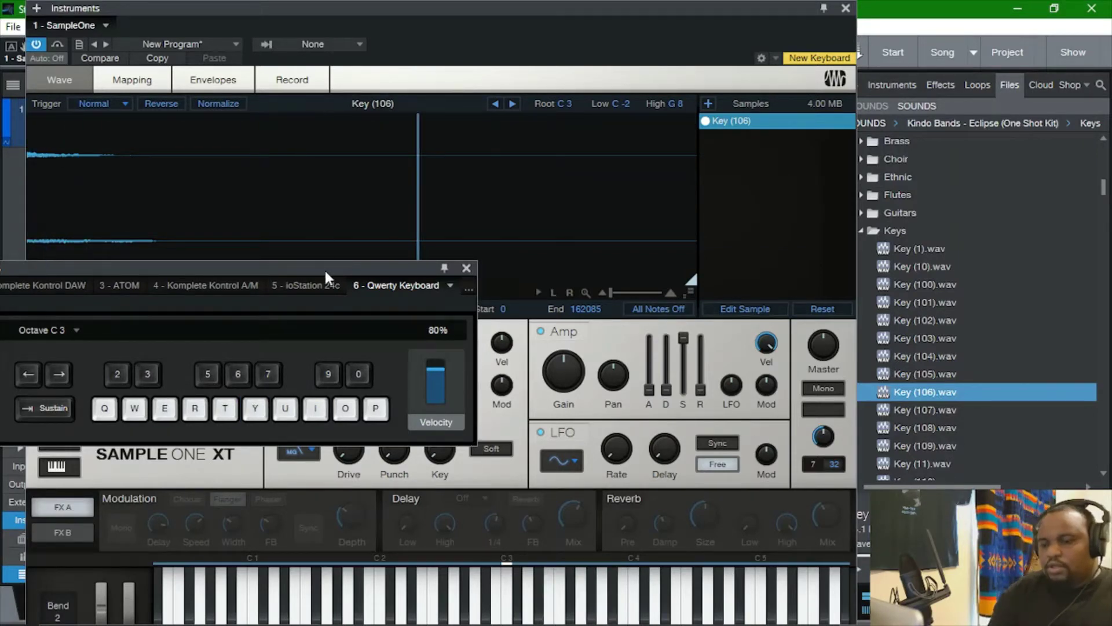
pyautogui.moveTo(328, 269); pyautogui.dragTo(534, 358)
pyautogui.press('y')
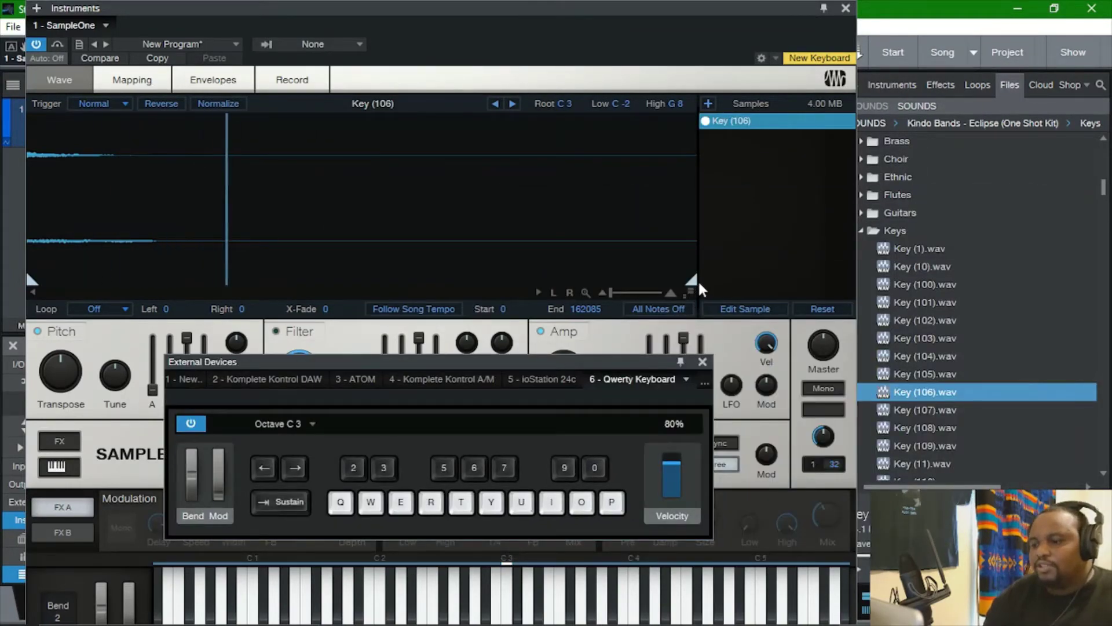
# Try shortening the sample's end to 56540 and adjusting its start, and restore the full sample range
pyautogui.moveTo(692, 282); pyautogui.dragTo(638, 281)
pyautogui.moveTo(483, 342)
pyautogui.mouseDown()
pyautogui.moveTo(303, 375)
pyautogui.moveTo(719, 336)
pyautogui.moveTo(255, 439)
pyautogui.mouseUp()
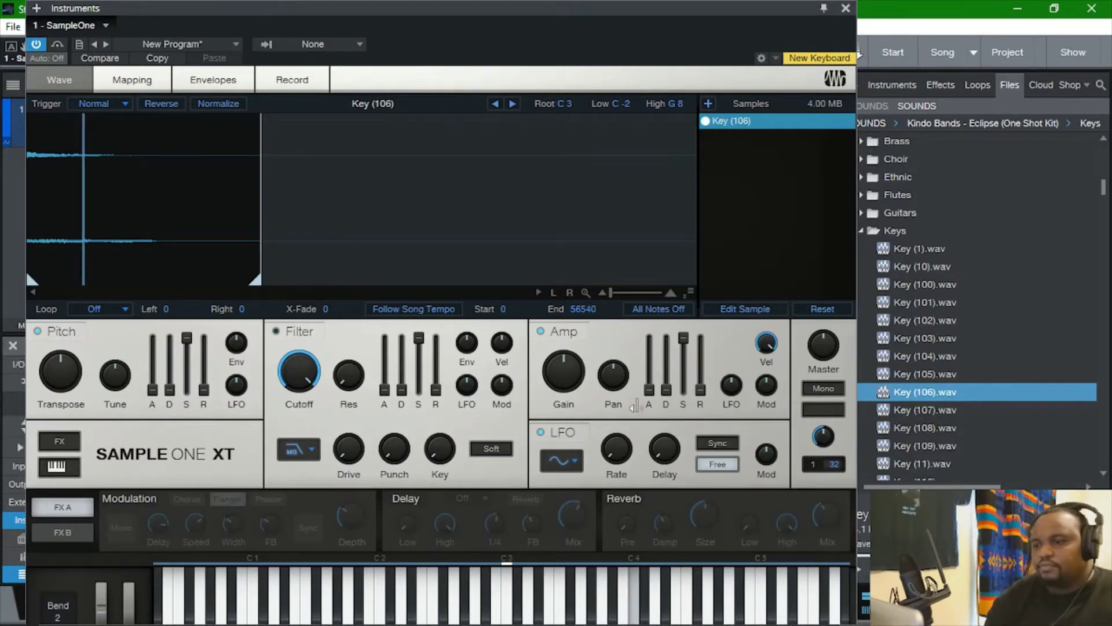
pyautogui.moveTo(636, 407); pyautogui.dragTo(820, 343)
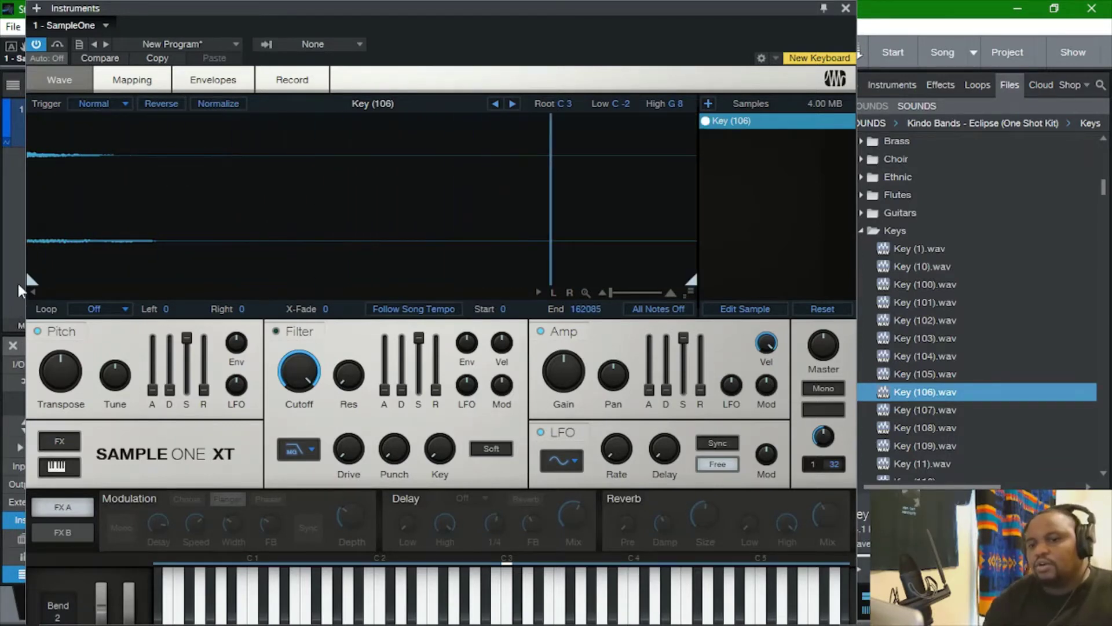
pyautogui.moveTo(32, 282)
pyautogui.mouseDown()
pyautogui.moveTo(146, 281)
pyautogui.moveTo(84, 282)
pyautogui.moveTo(36, 328)
pyautogui.moveTo(153, 329)
pyautogui.moveTo(36, 329)
pyautogui.mouseUp()
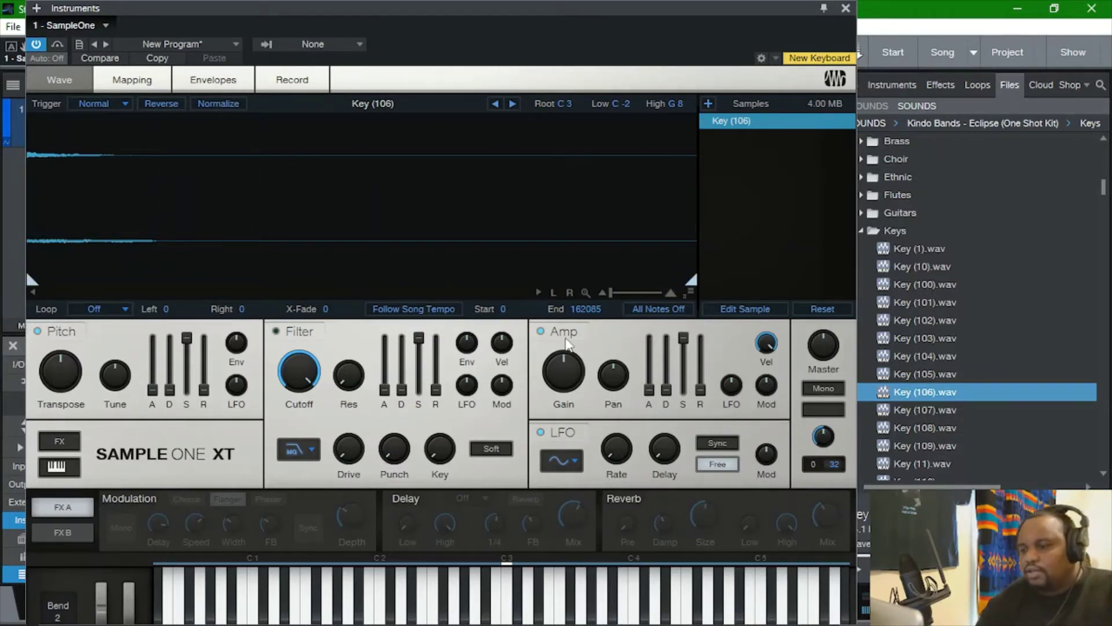
# Compare the Amp envelope's maximum and minimum release while playing notes, and leave the release at its 30 s maximum
pyautogui.moveTo(703, 394); pyautogui.dragTo(742, 173)
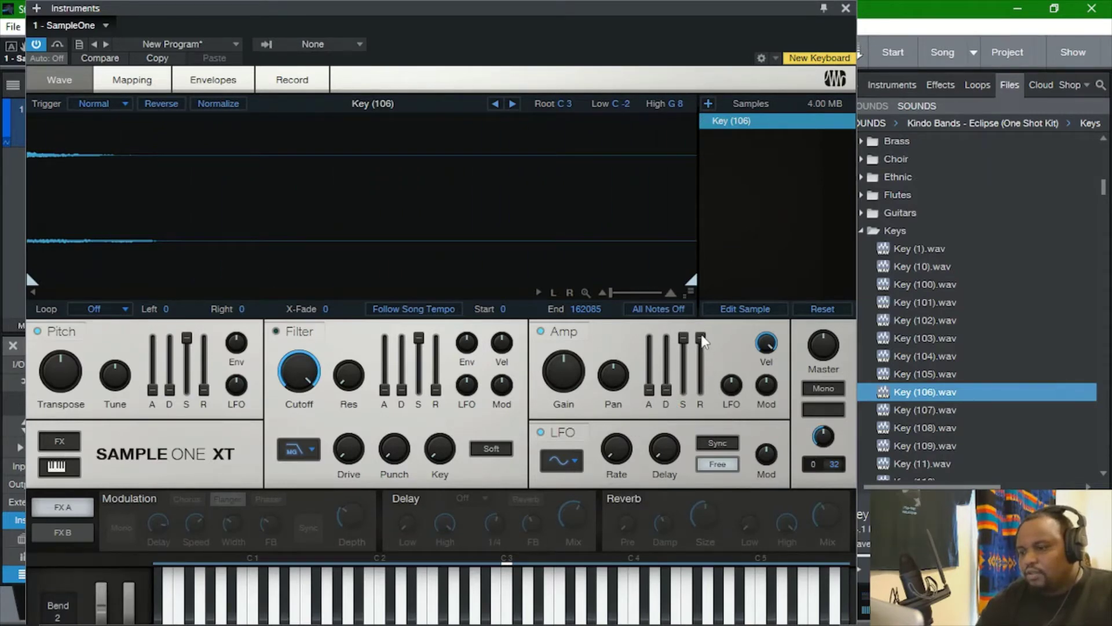
pyautogui.moveTo(700, 338); pyautogui.dragTo(701, 429)
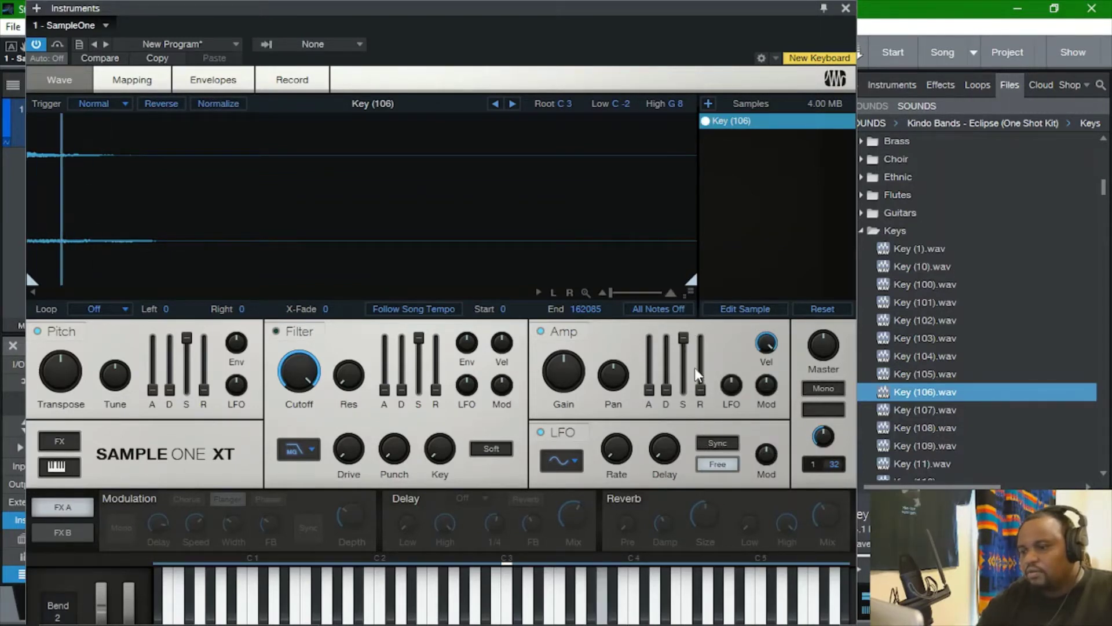
pyautogui.moveTo(701, 398); pyautogui.dragTo(711, 294)
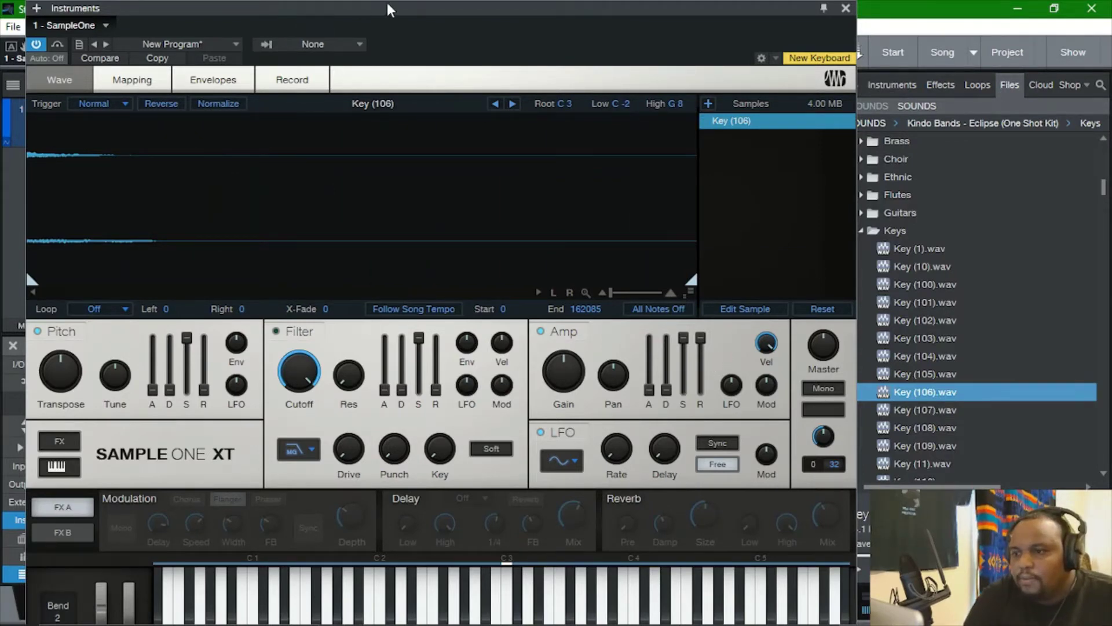
# Enable the Modulation effect, audition the Flanger and Phaser types while playing, and select Chorus
pyautogui.moveTo(477, 14); pyautogui.dragTo(588, 14)
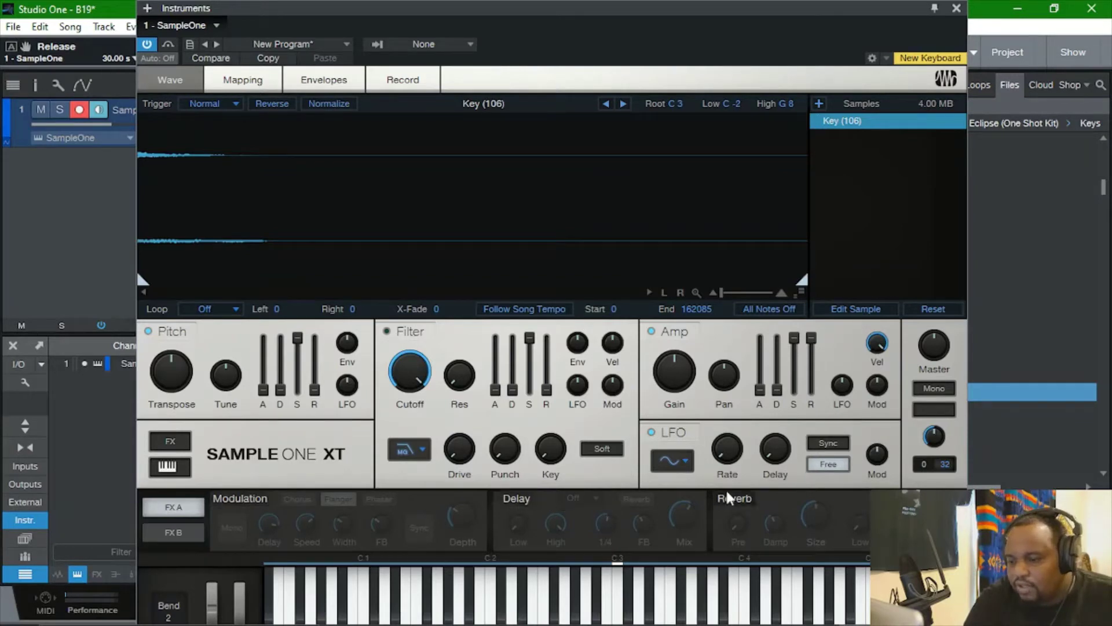
pyautogui.click(251, 499)
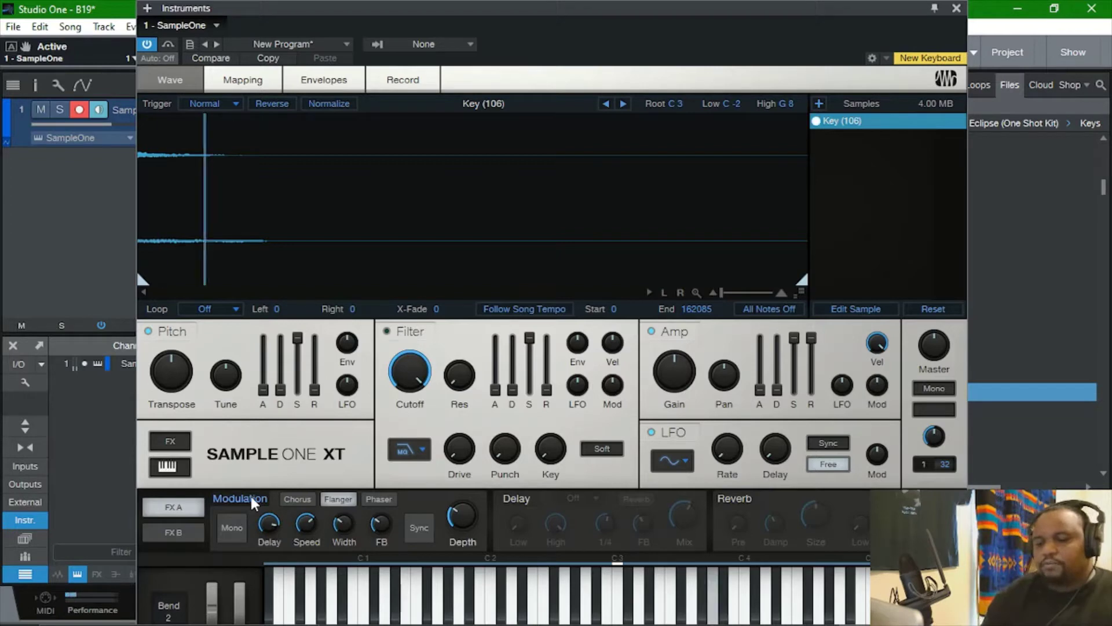
pyautogui.click(339, 500)
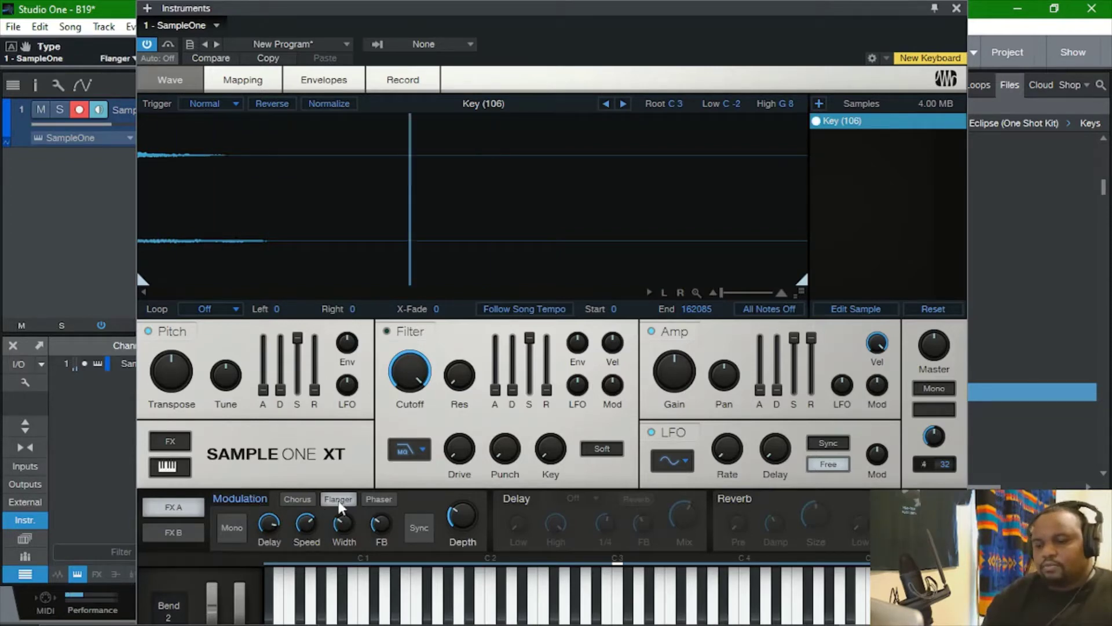
pyautogui.click(384, 500)
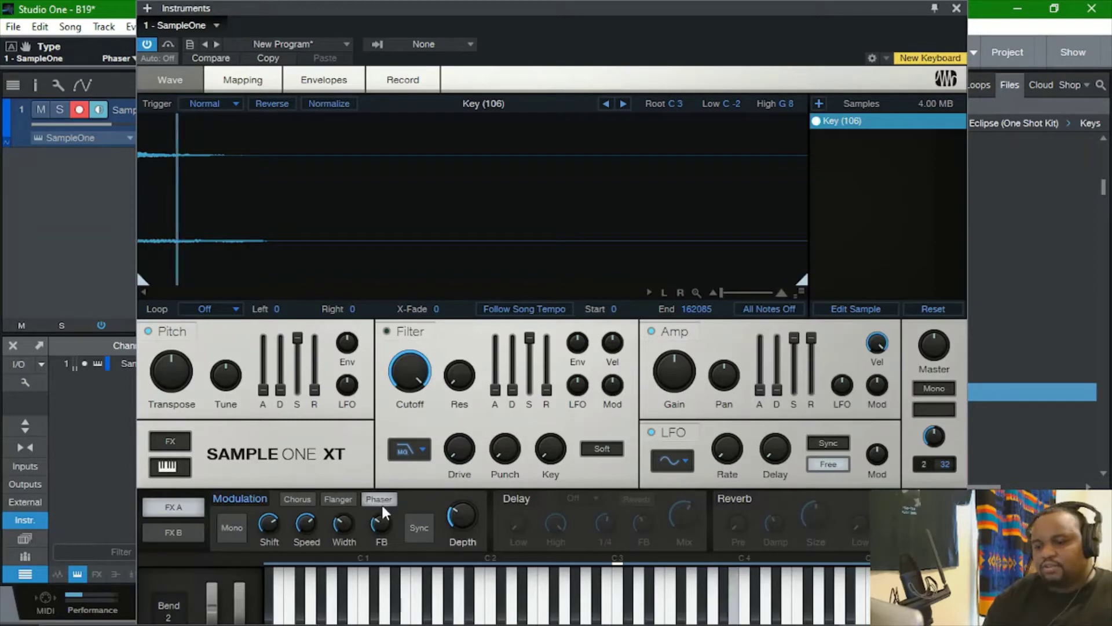
pyautogui.click(297, 500)
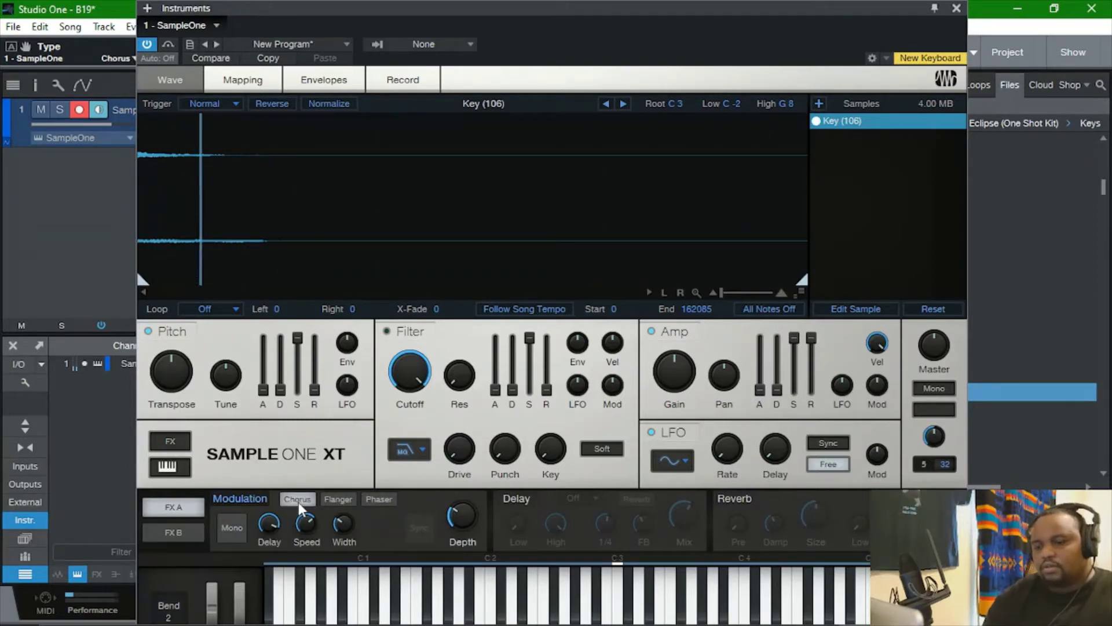
# Try the Delay effect with a 1/4 T time, 50 % mix and adjusted feedback, and switch the effect off
pyautogui.click(517, 498)
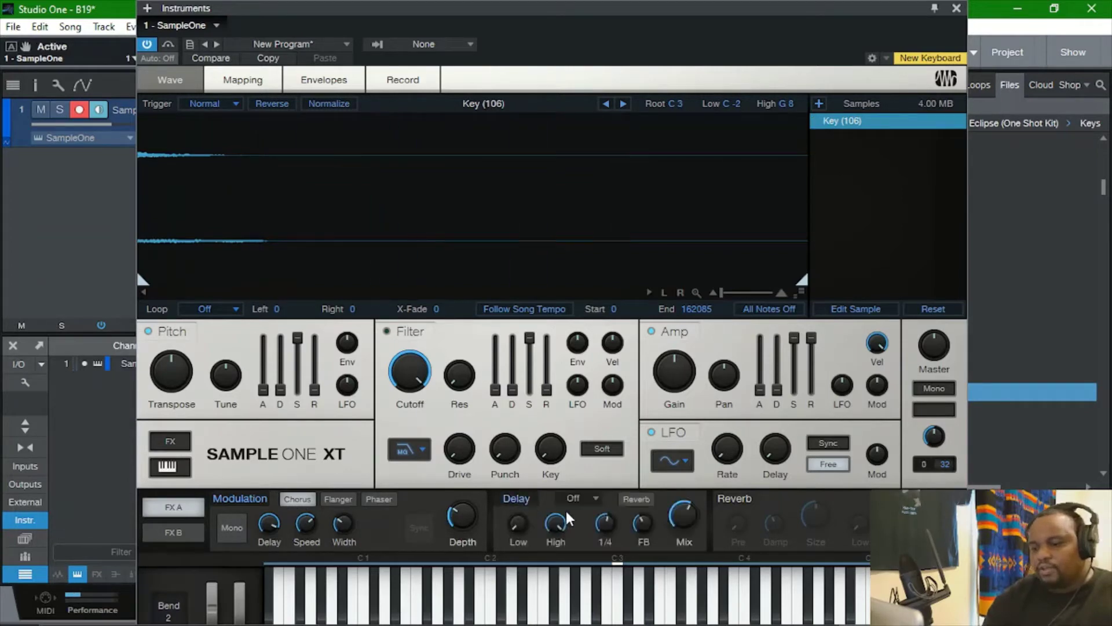
pyautogui.click(597, 501)
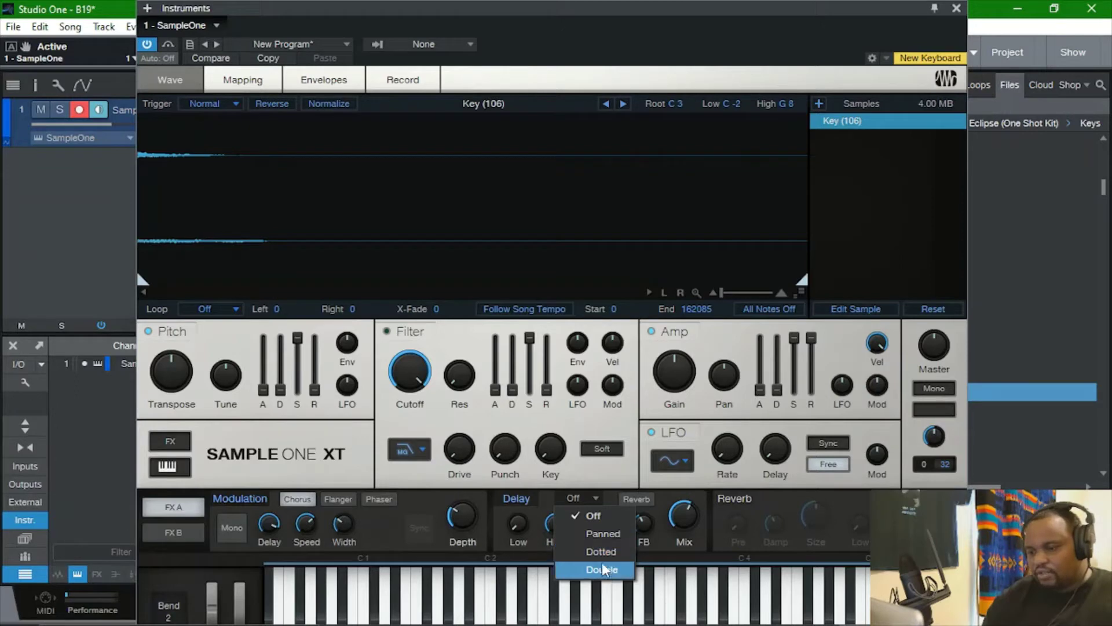
pyautogui.click(597, 499)
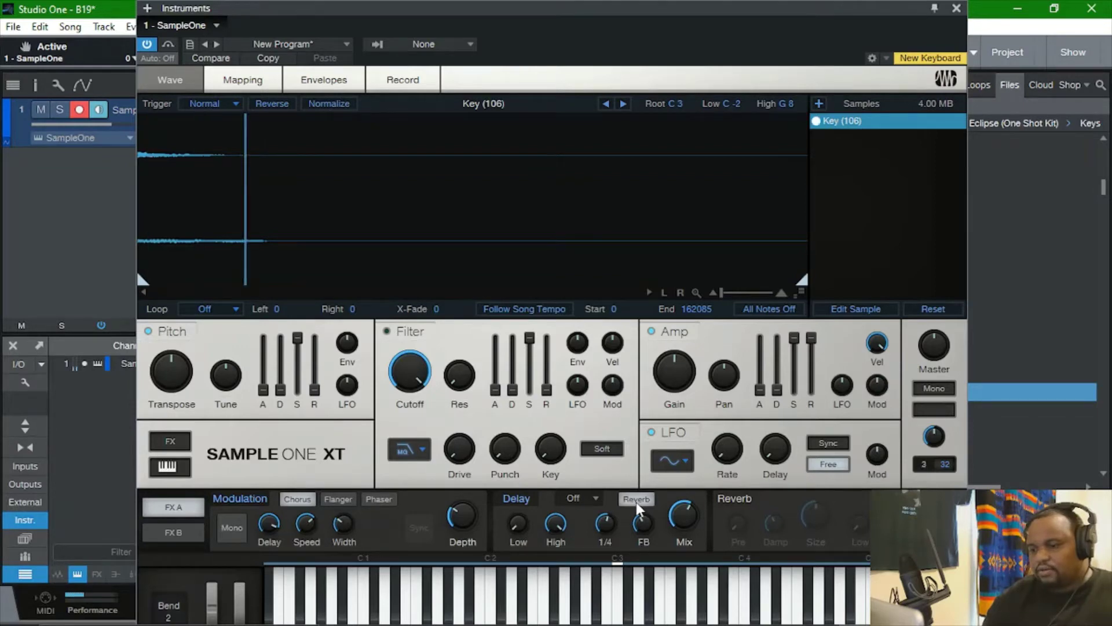
pyautogui.moveTo(603, 524); pyautogui.dragTo(589, 498)
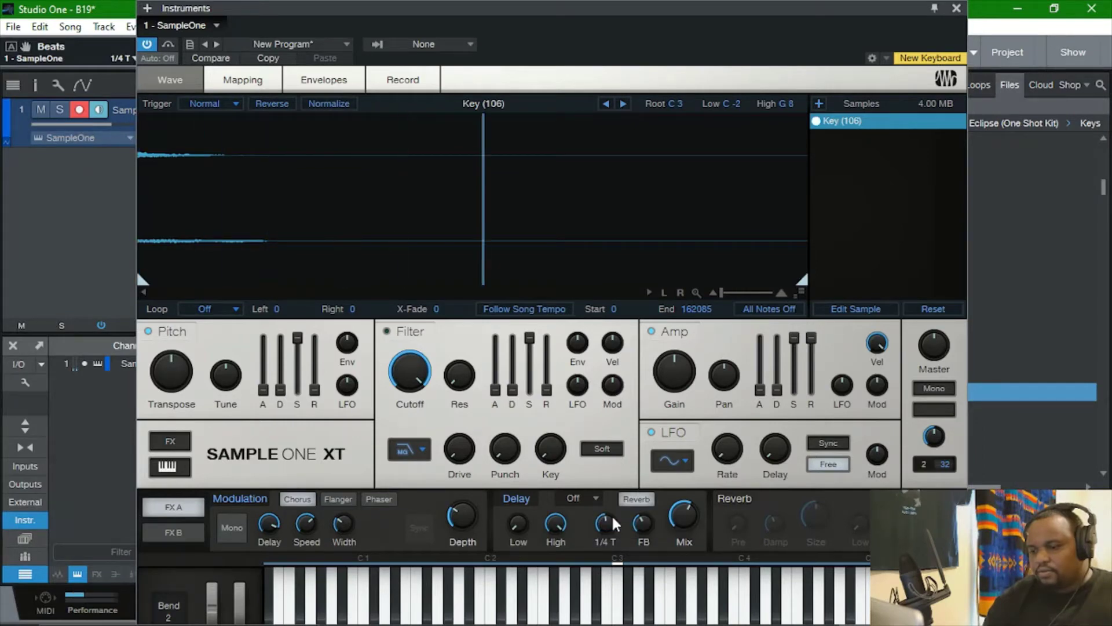
pyautogui.moveTo(686, 520); pyautogui.dragTo(688, 516)
pyautogui.moveTo(689, 519)
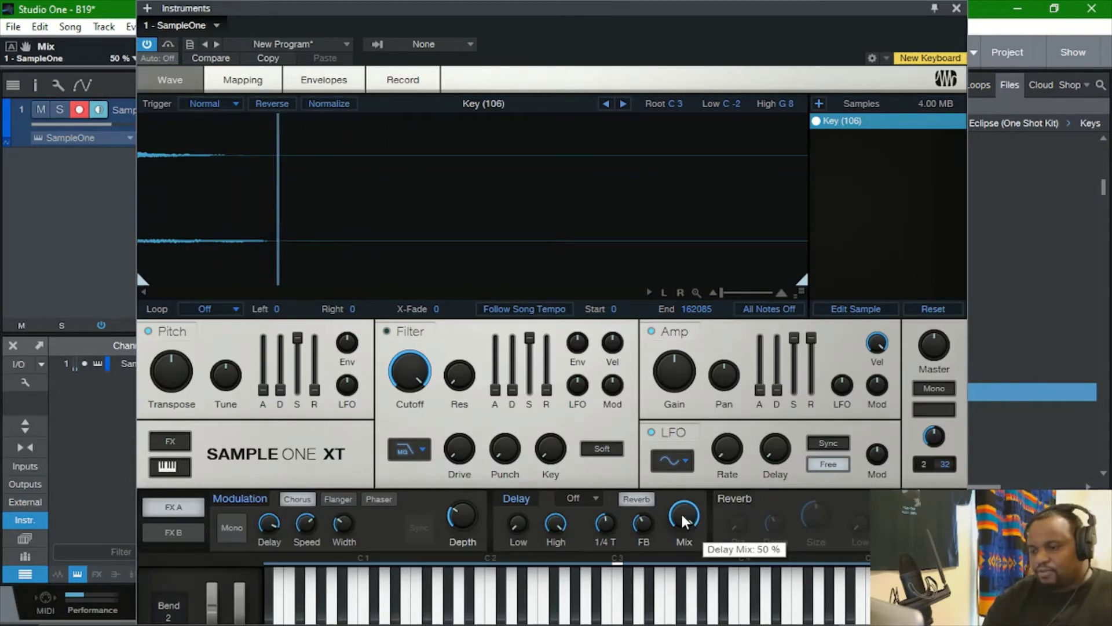
pyautogui.moveTo(635, 524); pyautogui.dragTo(635, 530)
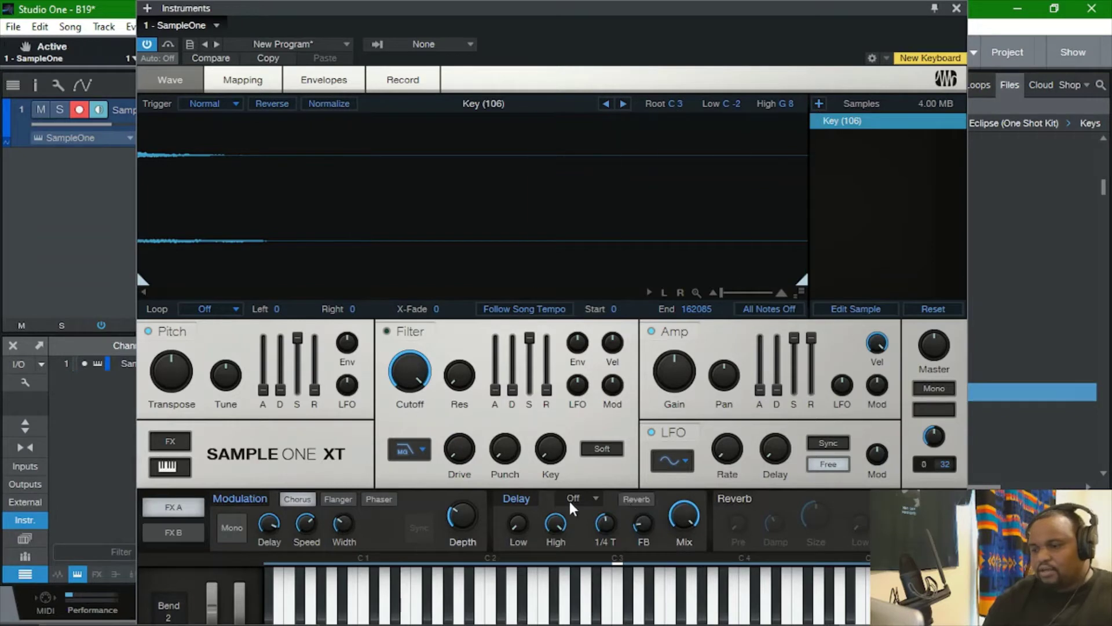
pyautogui.click(518, 499)
# Try the Reverb effect with its mix at 43 %, and switch the effect off
pyautogui.click(729, 505)
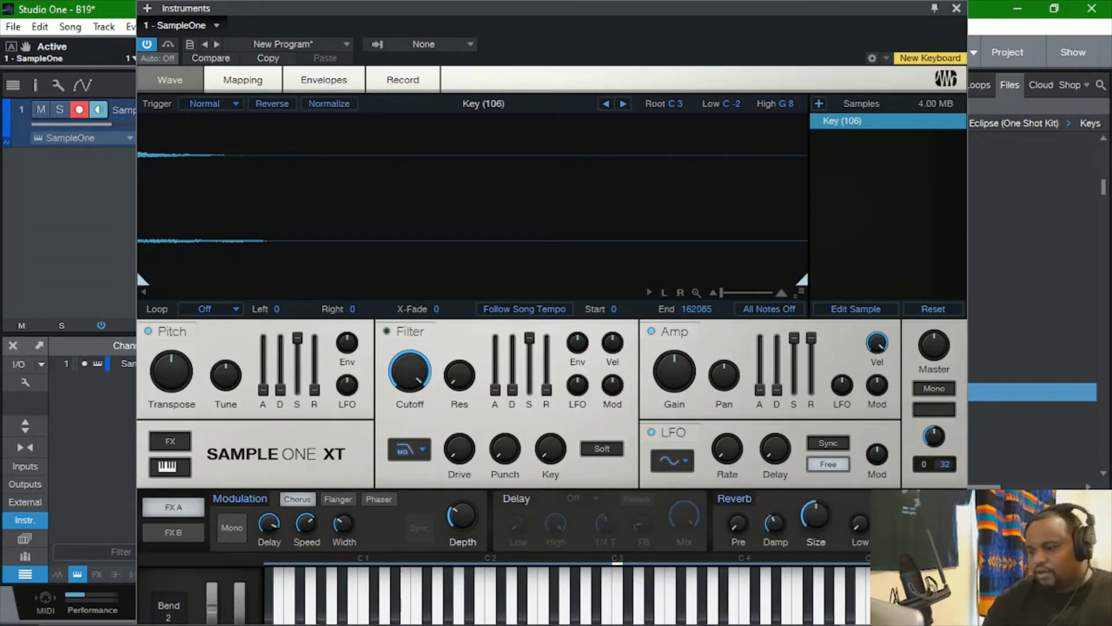
pyautogui.moveTo(934, 513); pyautogui.dragTo(949, 445)
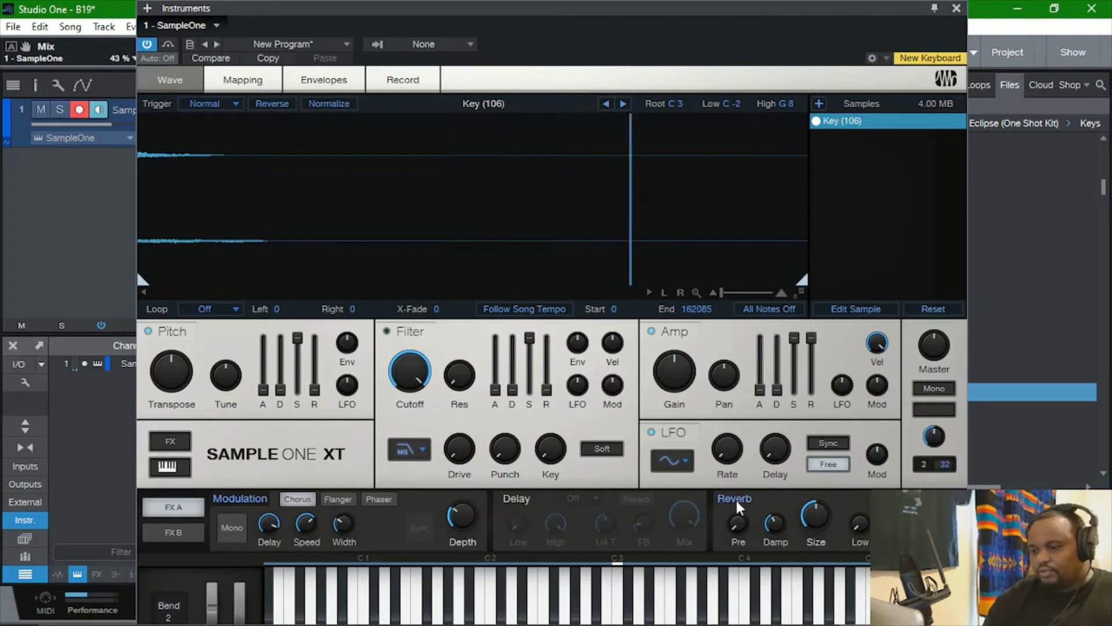
pyautogui.click(736, 500)
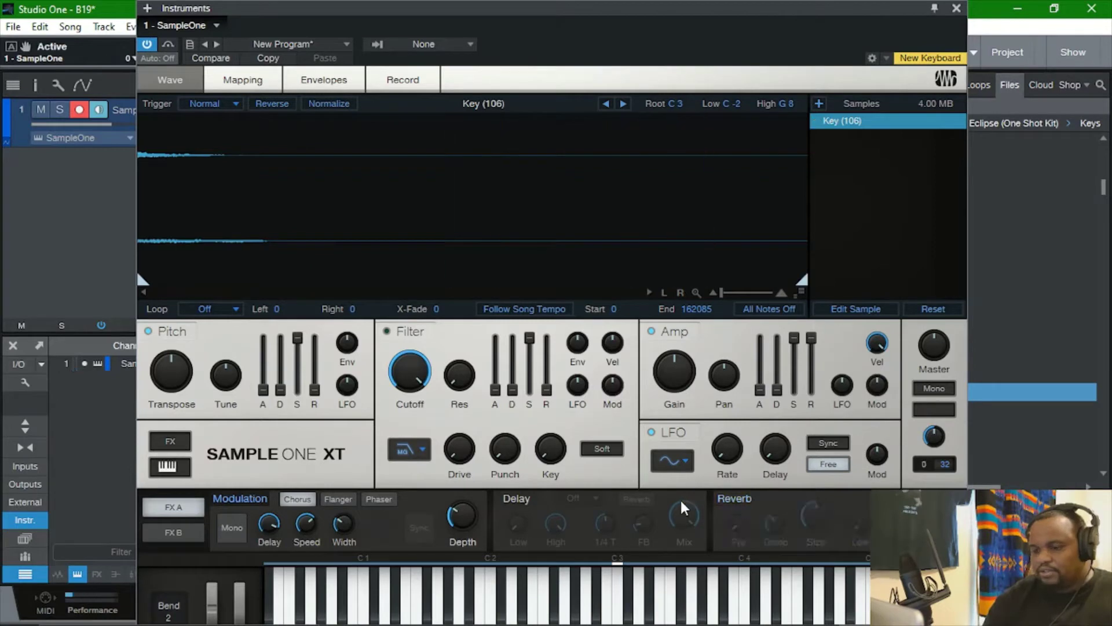
# Enable the Gater on effects page B in stereo and set its depth to 100 %
pyautogui.click(182, 537)
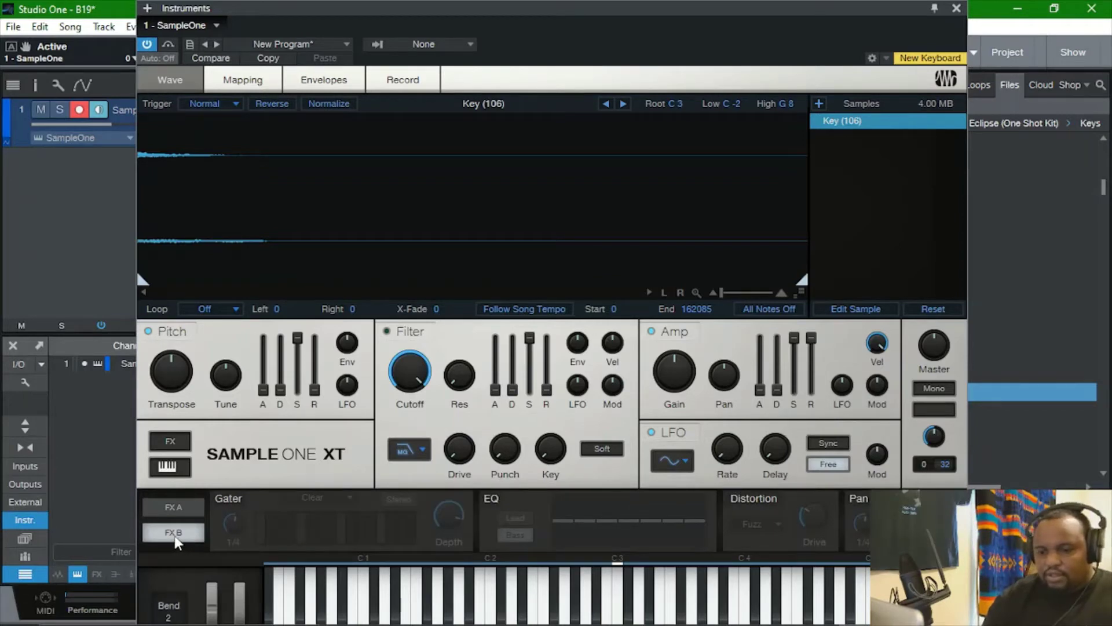
pyautogui.click(229, 499)
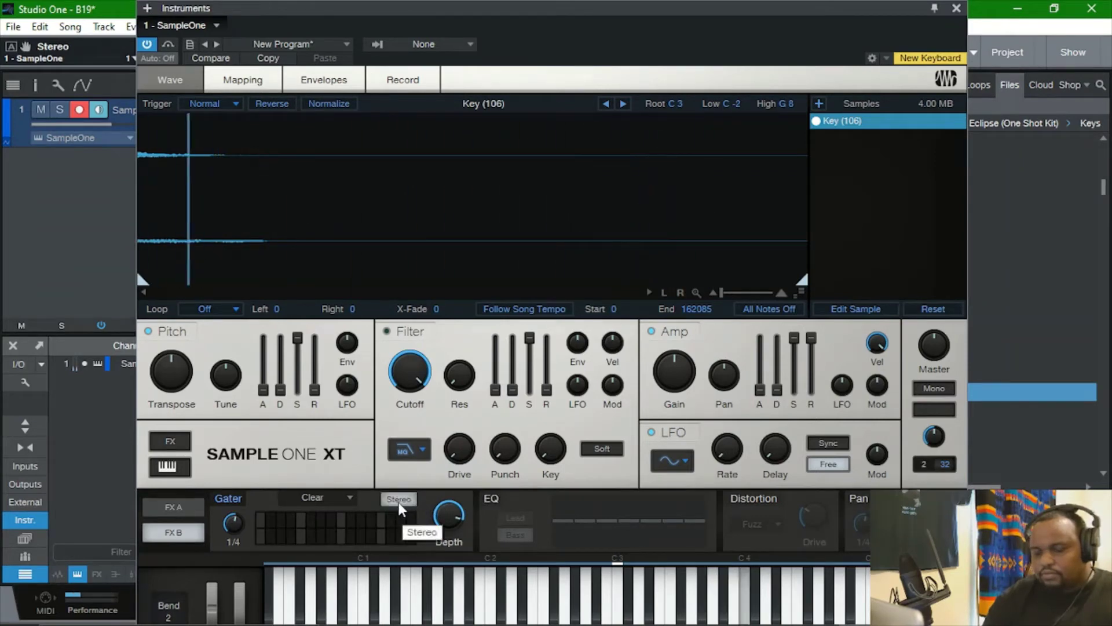
pyautogui.moveTo(444, 516)
pyautogui.mouseDown()
pyautogui.moveTo(432, 570)
pyautogui.moveTo(432, 495)
pyautogui.moveTo(430, 571)
pyautogui.moveTo(444, 494)
pyautogui.mouseUp()
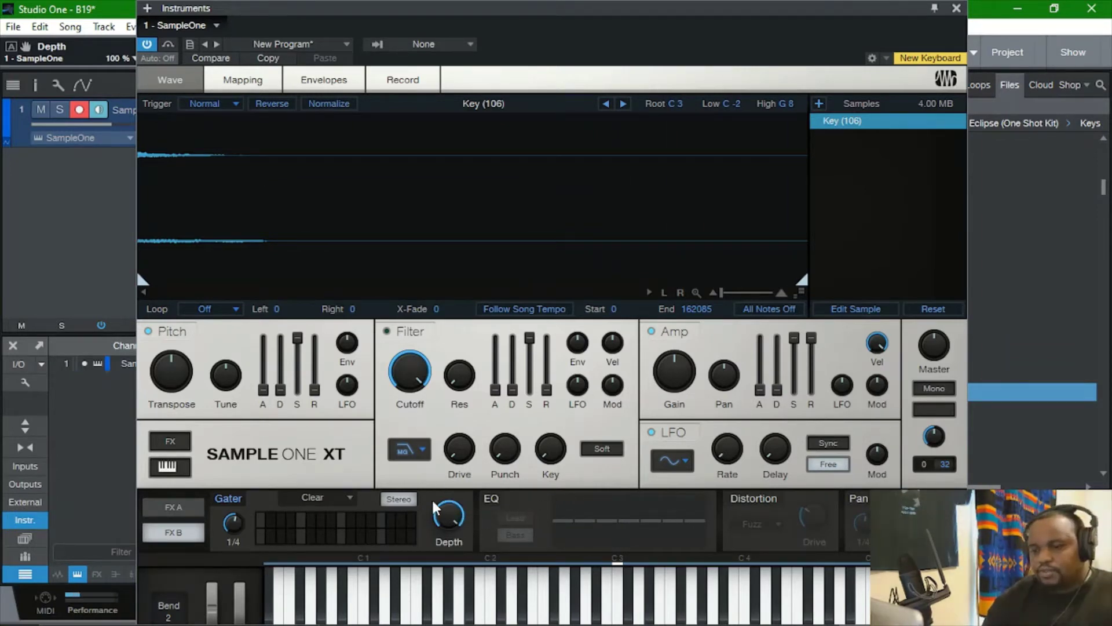
# Enable the EQ and pull its first three bands and last band down to -15 dB
pyautogui.click(482, 499)
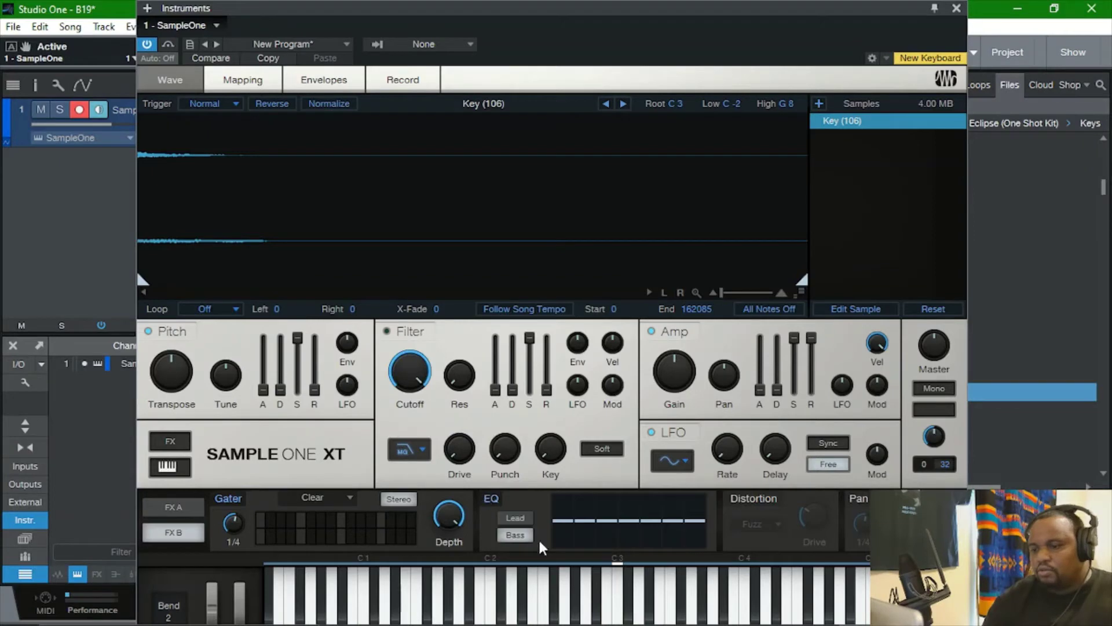
pyautogui.moveTo(555, 520)
pyautogui.mouseDown()
pyautogui.moveTo(564, 544)
pyautogui.moveTo(582, 546)
pyautogui.moveTo(611, 523)
pyautogui.moveTo(607, 545)
pyautogui.moveTo(715, 523)
pyautogui.moveTo(693, 545)
pyautogui.mouseUp()
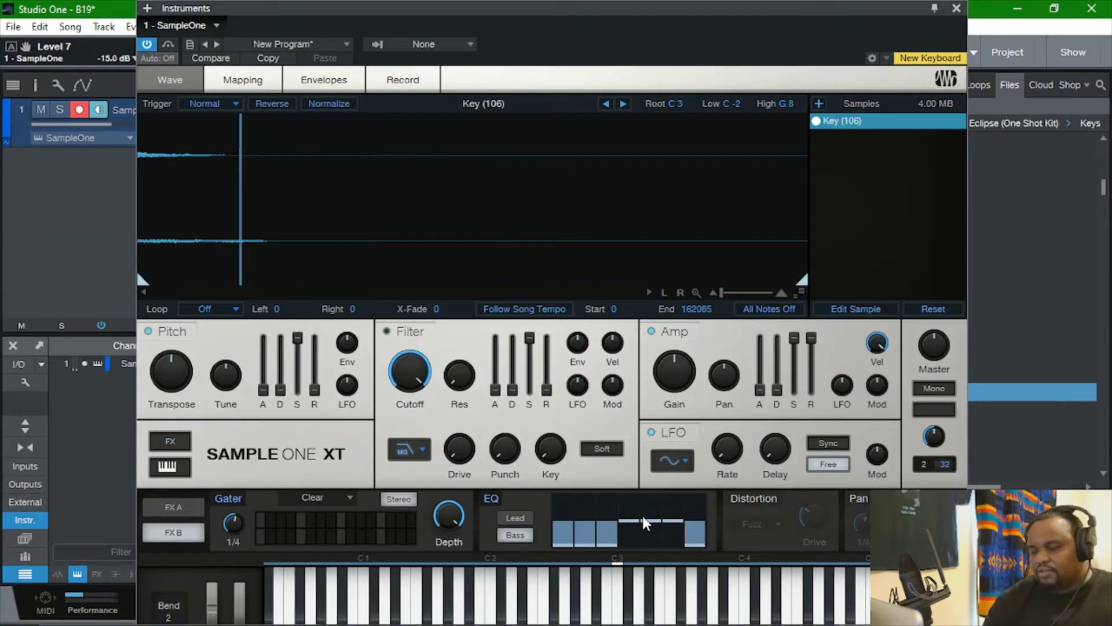
# Raise the EQ's second, third and last bands, setting the last to about -3 dB, and switch off both the Gater and the EQ
pyautogui.click(228, 497)
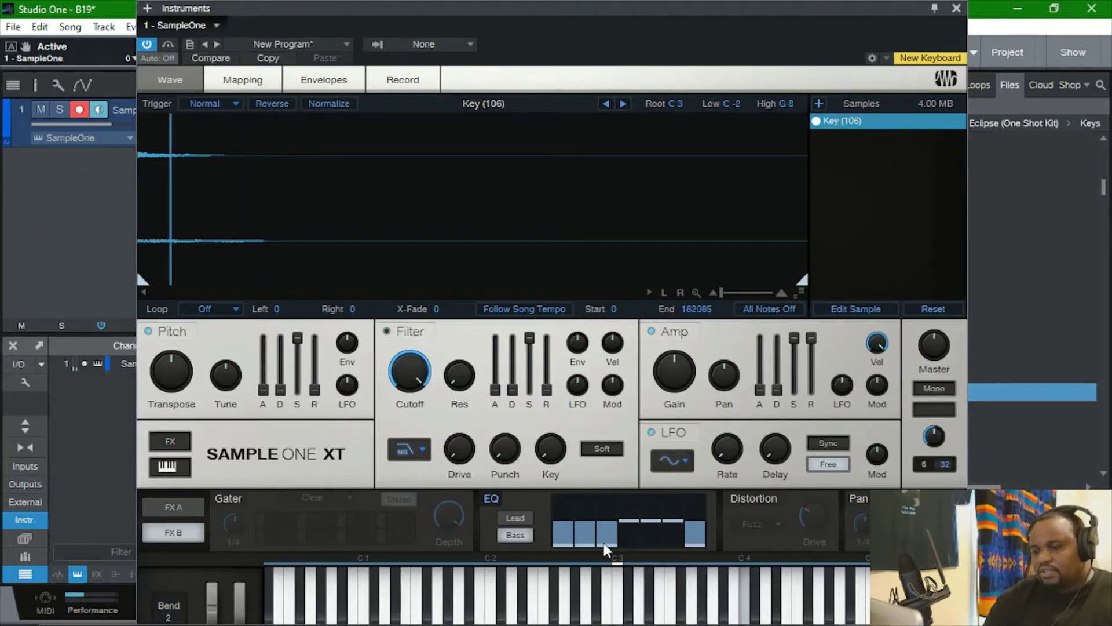
pyautogui.moveTo(604, 543)
pyautogui.mouseDown()
pyautogui.moveTo(599, 497)
pyautogui.moveTo(597, 538)
pyautogui.moveTo(582, 486)
pyautogui.moveTo(592, 534)
pyautogui.mouseUp()
pyautogui.moveTo(705, 539)
pyautogui.mouseDown()
pyautogui.moveTo(698, 488)
pyautogui.moveTo(705, 525)
pyautogui.mouseUp()
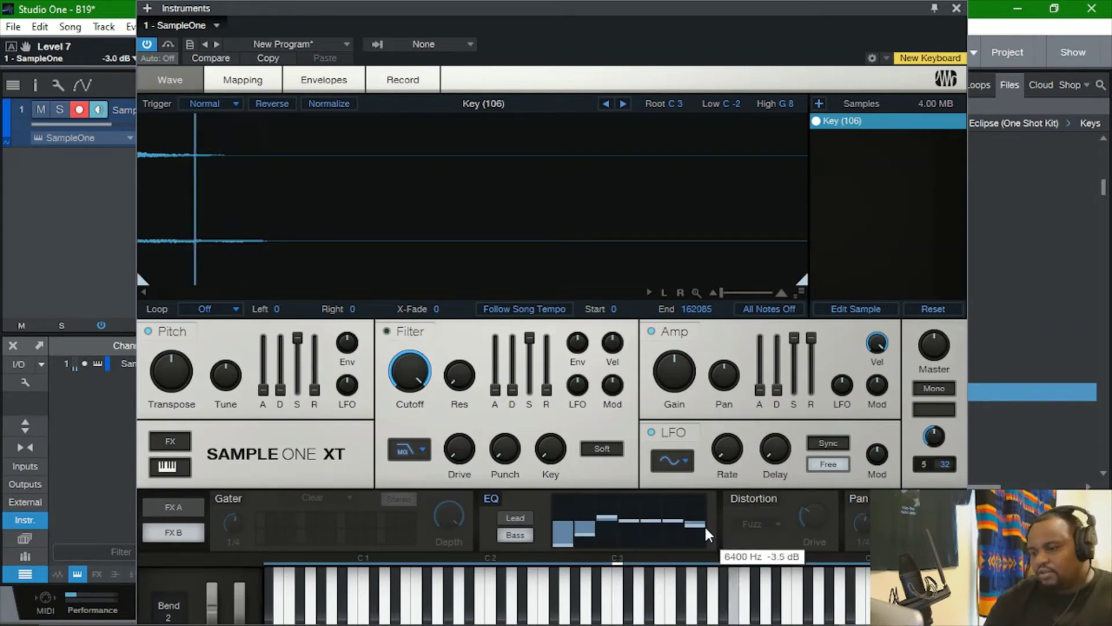
pyautogui.click(491, 498)
# Enable the Fuzz Distortion with its drive at about 90 % and toggle the effect off and on to compare
pyautogui.click(760, 500)
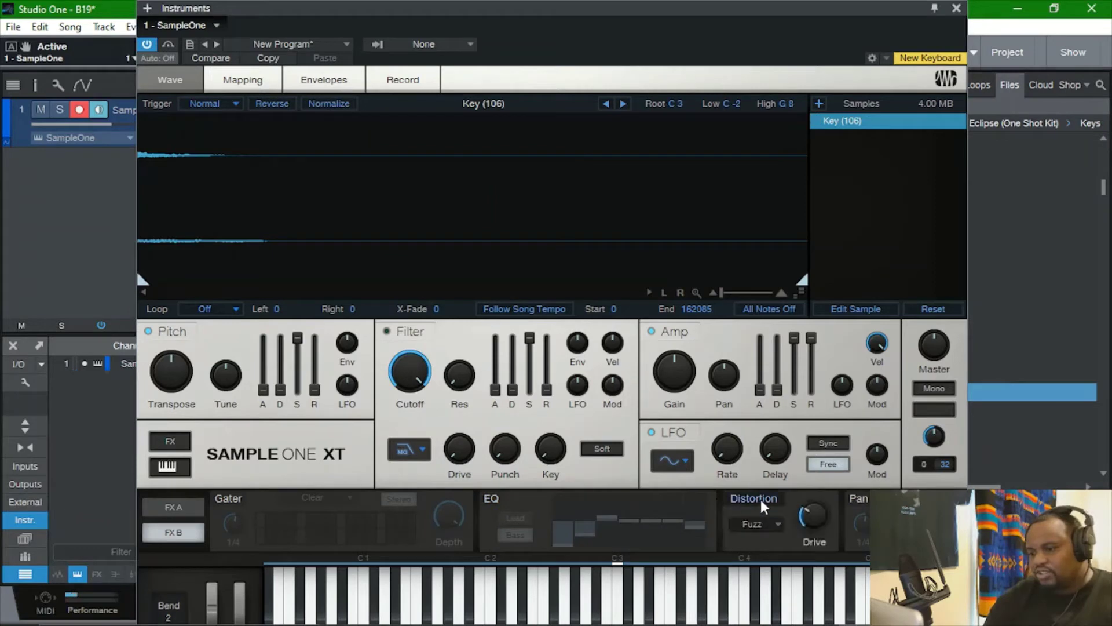
pyautogui.moveTo(814, 516); pyautogui.dragTo(850, 425)
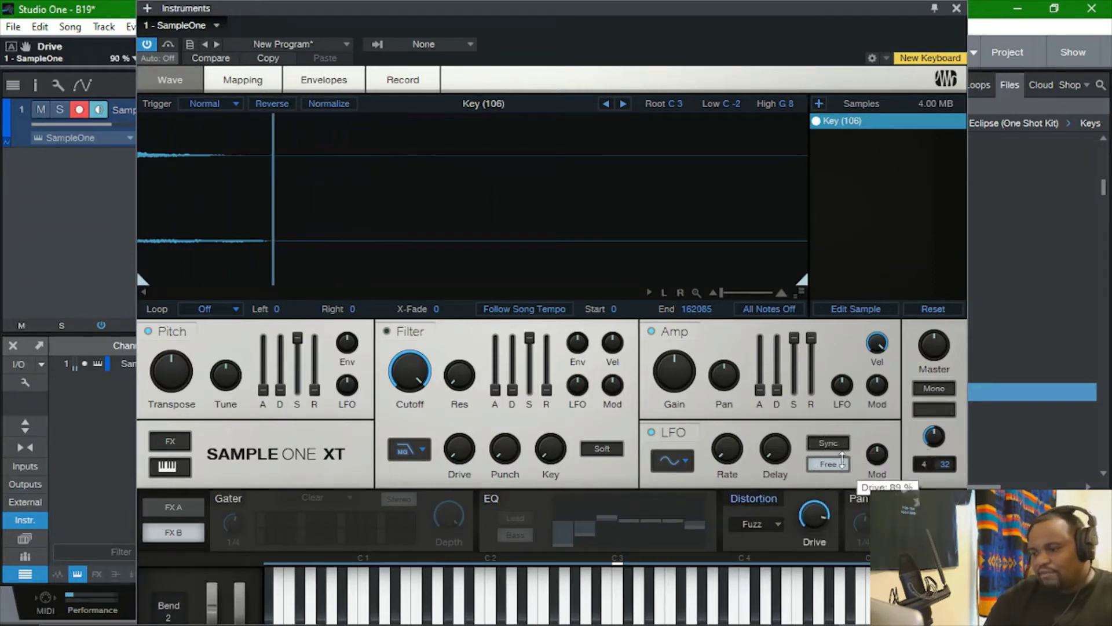
pyautogui.click(753, 498)
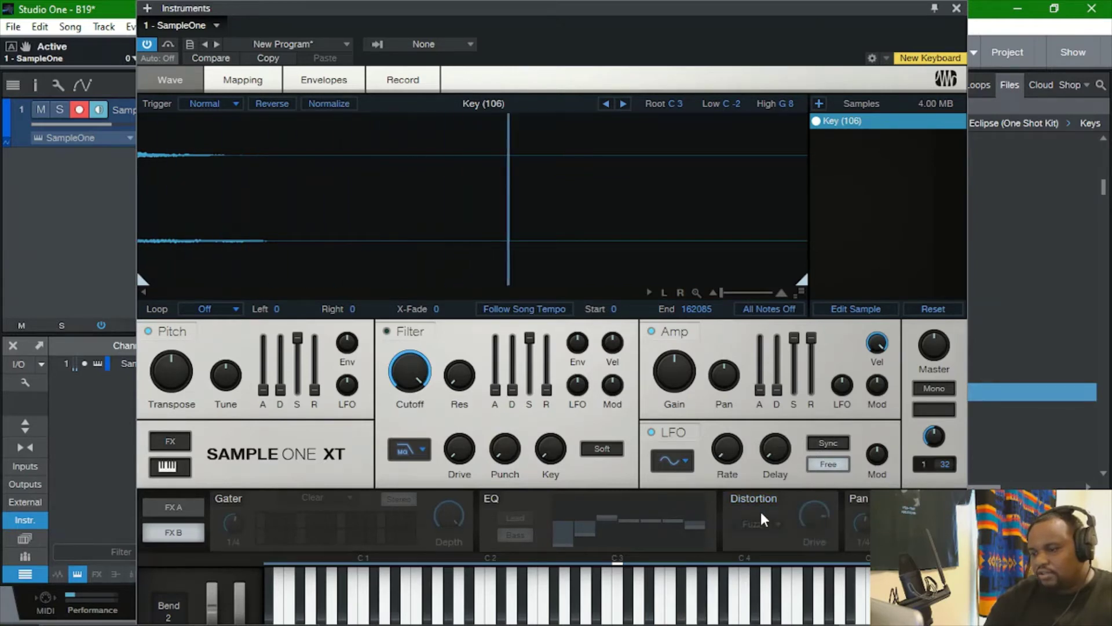
pyautogui.click(750, 496)
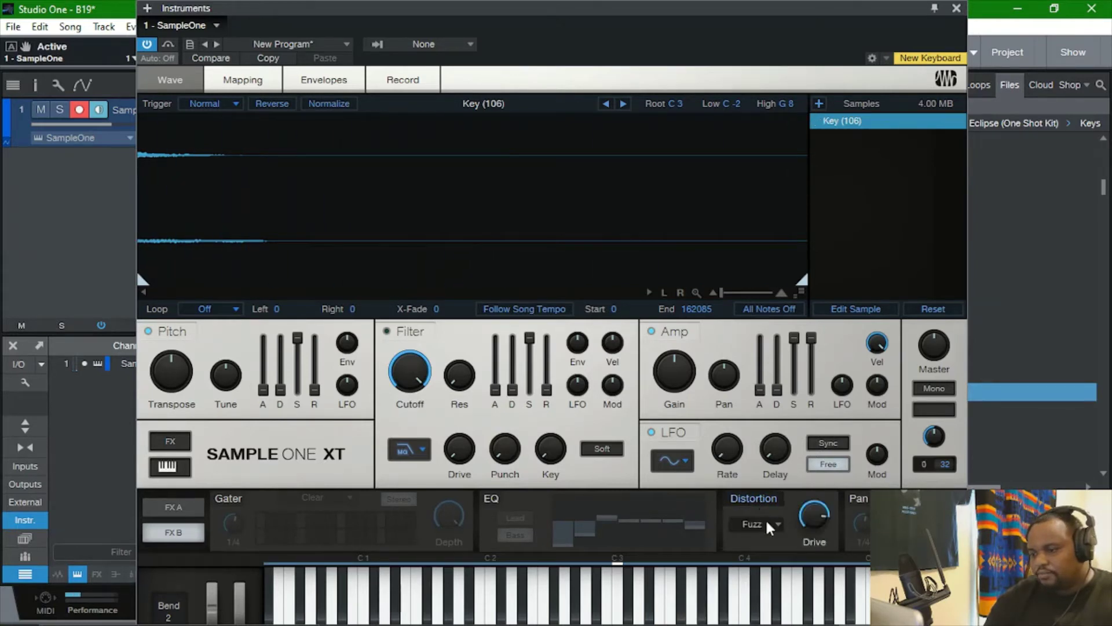
# Change the Distortion type to Soft Tube2 and lower its drive to 8 %
pyautogui.click(767, 522)
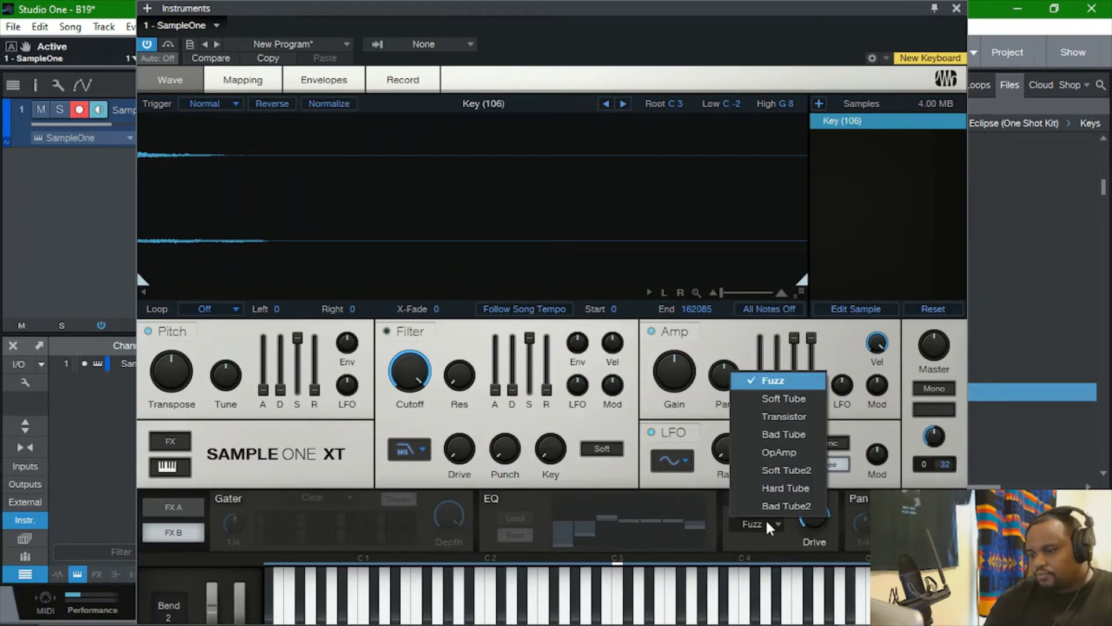
pyautogui.click(792, 470)
pyautogui.moveTo(817, 515); pyautogui.dragTo(799, 618)
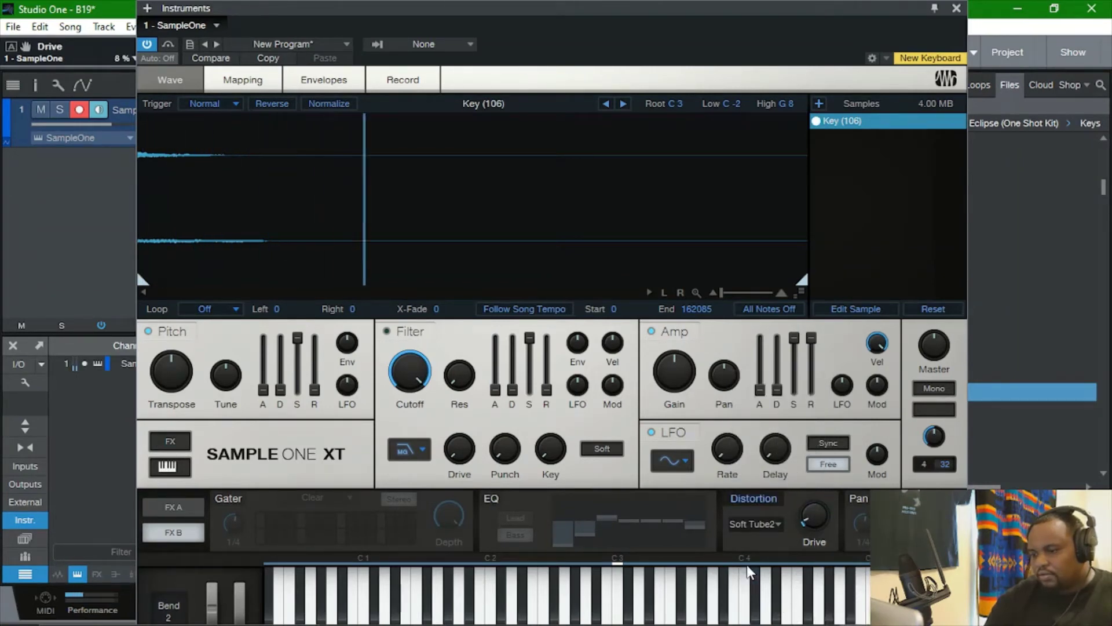
# Try the Hard Tube and Bad Tube2 Distortion types, reduce the drive to 0 %, and switch the effect off
pyautogui.click(766, 524)
pyautogui.click(786, 488)
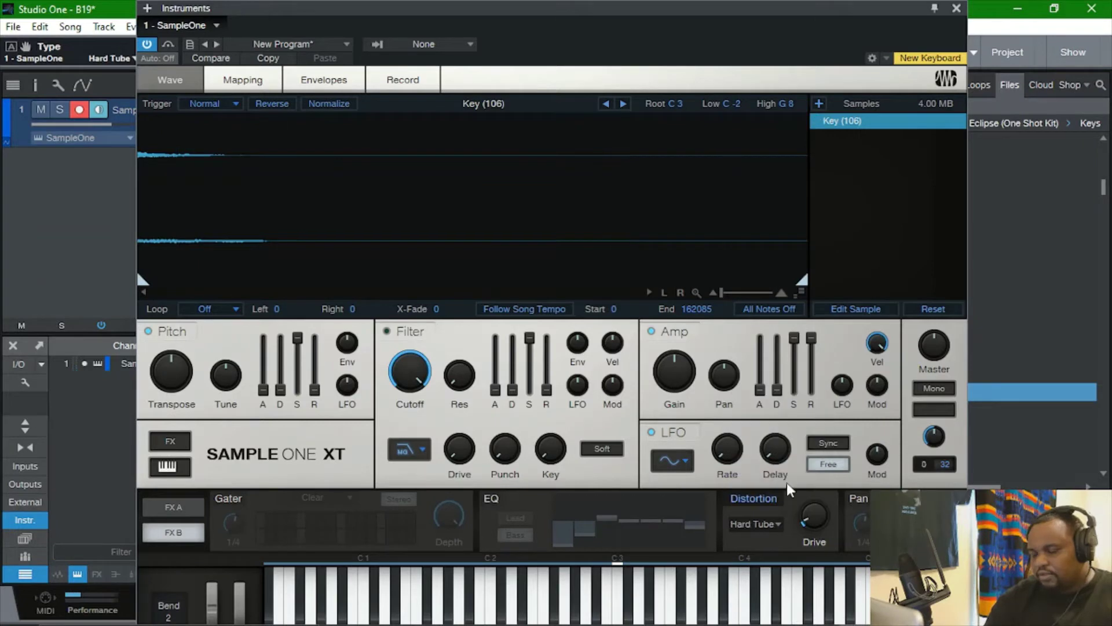
pyautogui.click(778, 523)
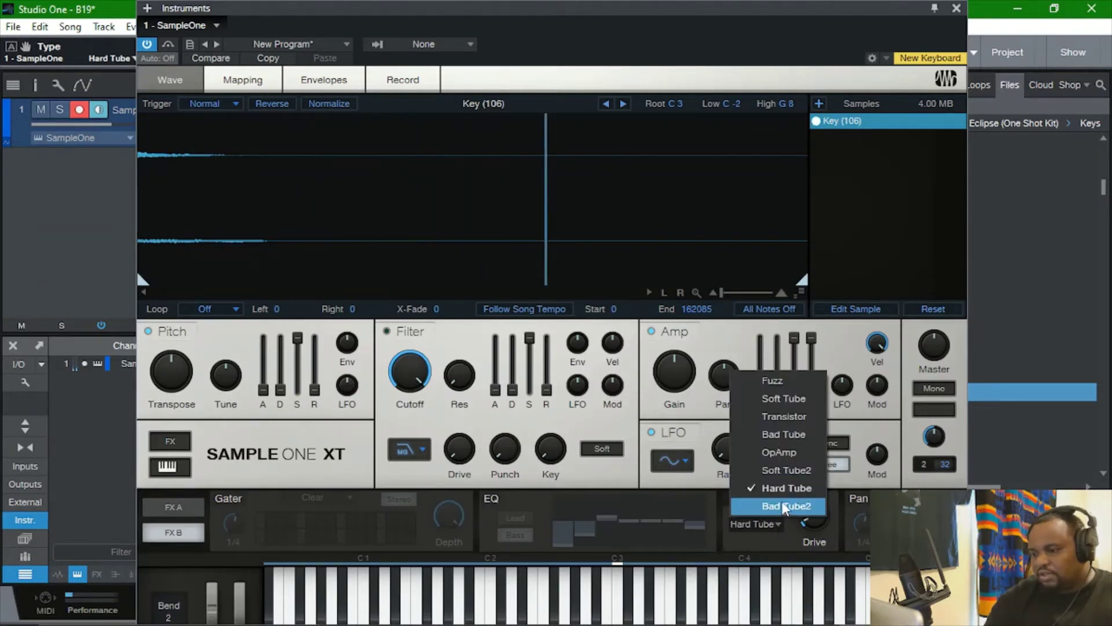
pyautogui.click(780, 506)
pyautogui.moveTo(805, 493); pyautogui.dragTo(836, 553)
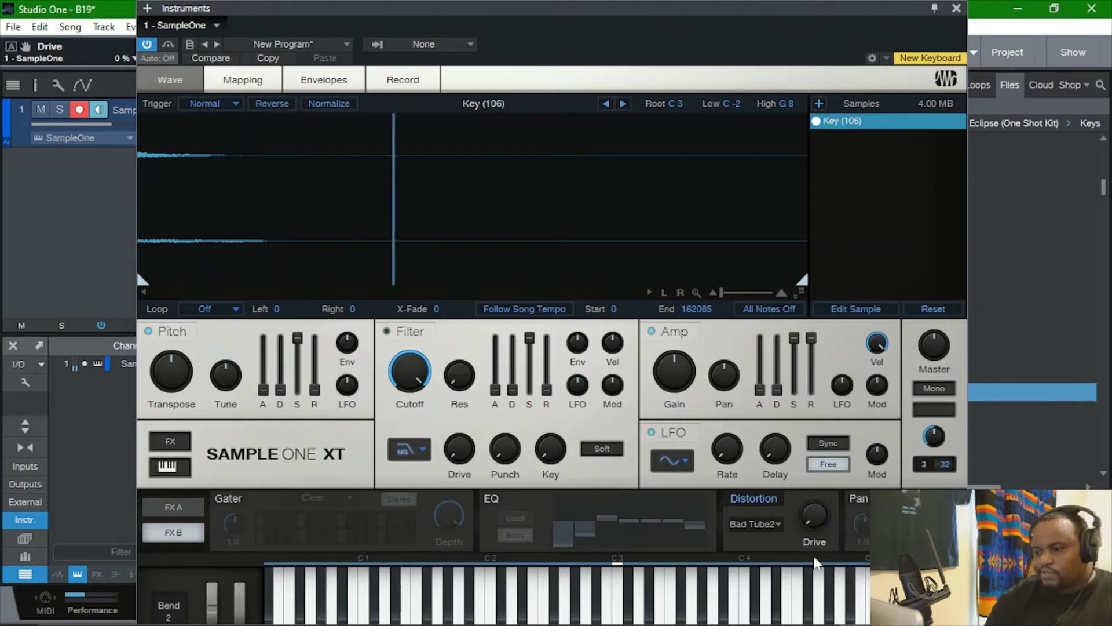
pyautogui.click(762, 499)
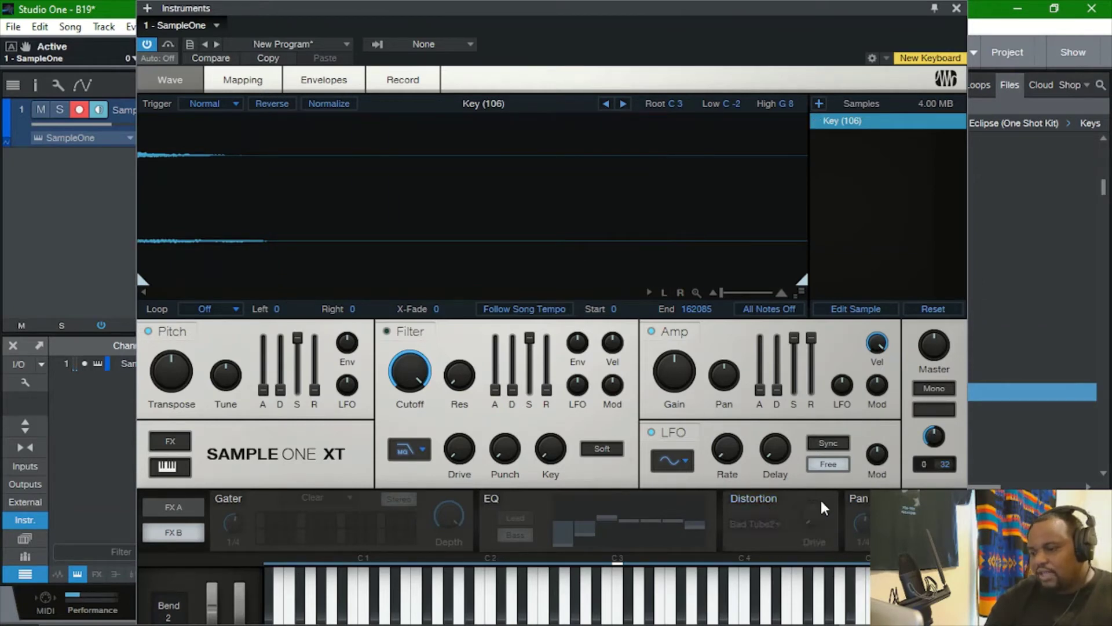
# Try the Pan effect without sync at 100 % depth and a speed of 9.36, and switch the effect off
pyautogui.click(864, 502)
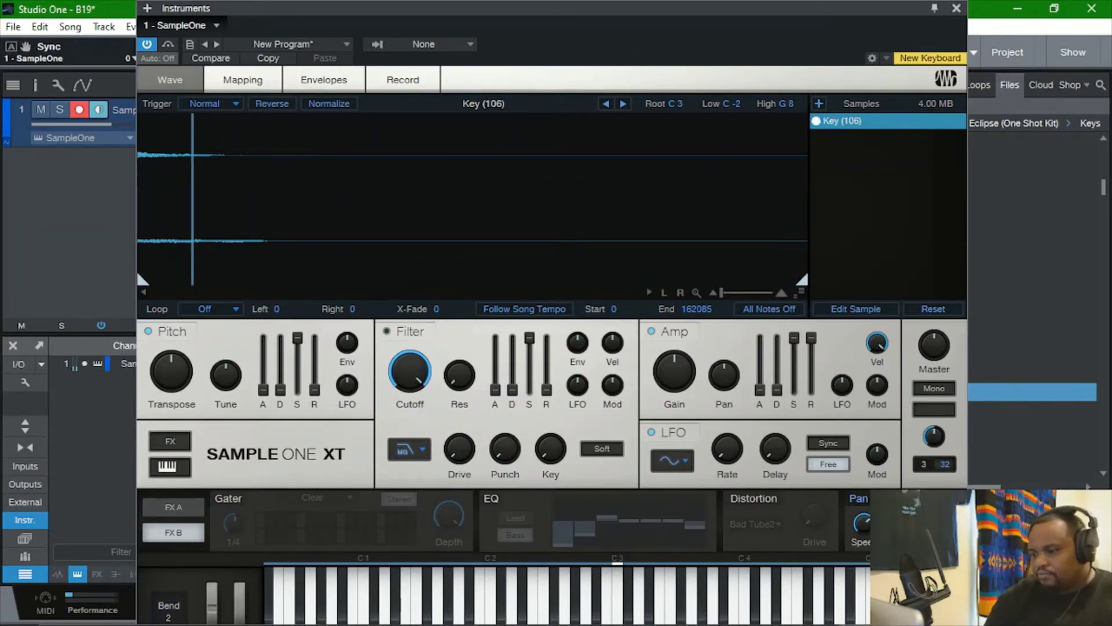
pyautogui.moveTo(941, 518); pyautogui.dragTo(941, 417)
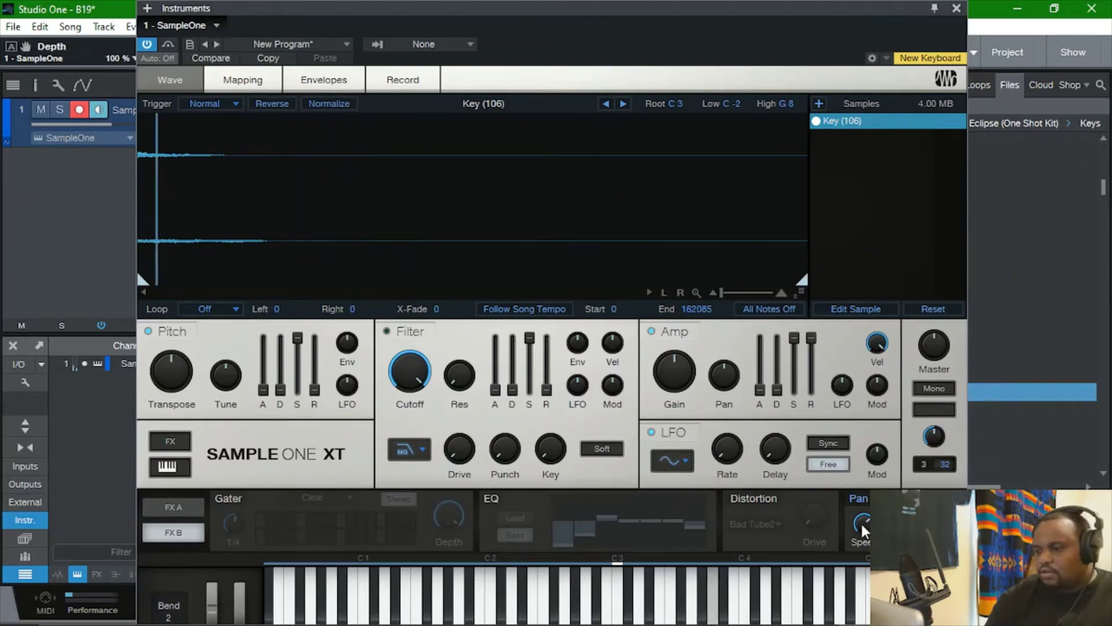
pyautogui.moveTo(853, 553); pyautogui.dragTo(850, 495)
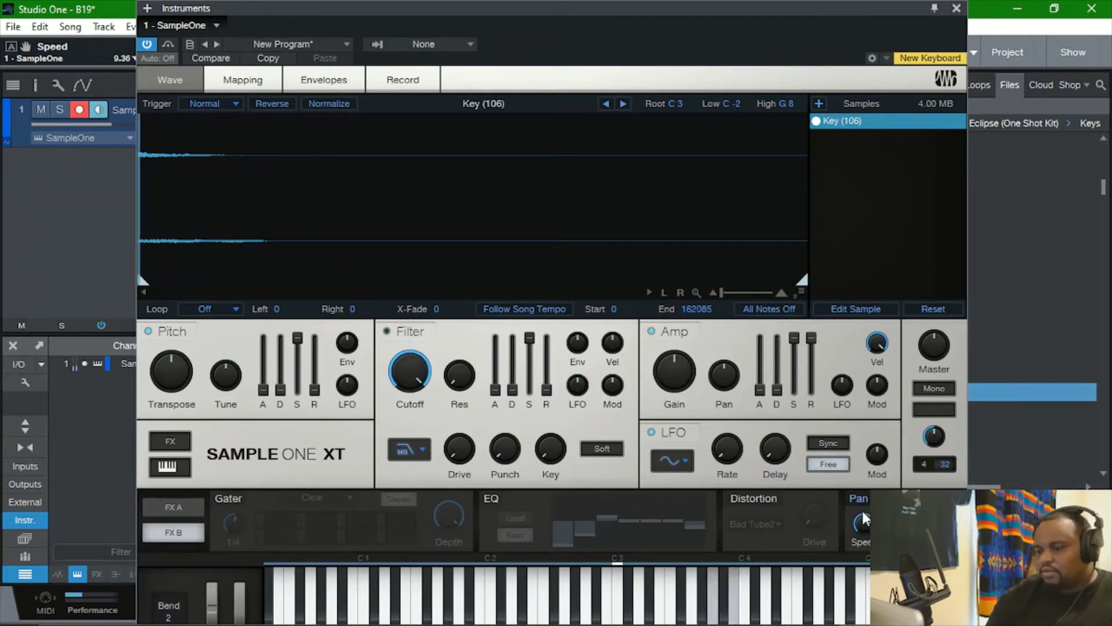
pyautogui.click(857, 498)
pyautogui.click(858, 498)
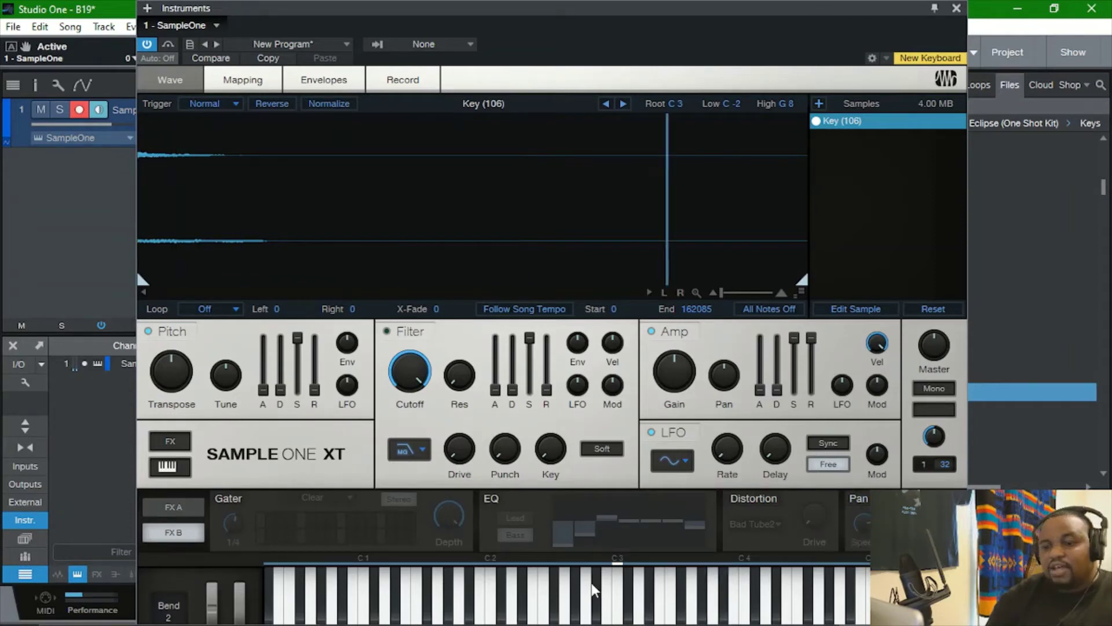
# Return to effects page A and toggle Follow Song Tempo on and off twice to compare the sample's playback
pyautogui.click(158, 509)
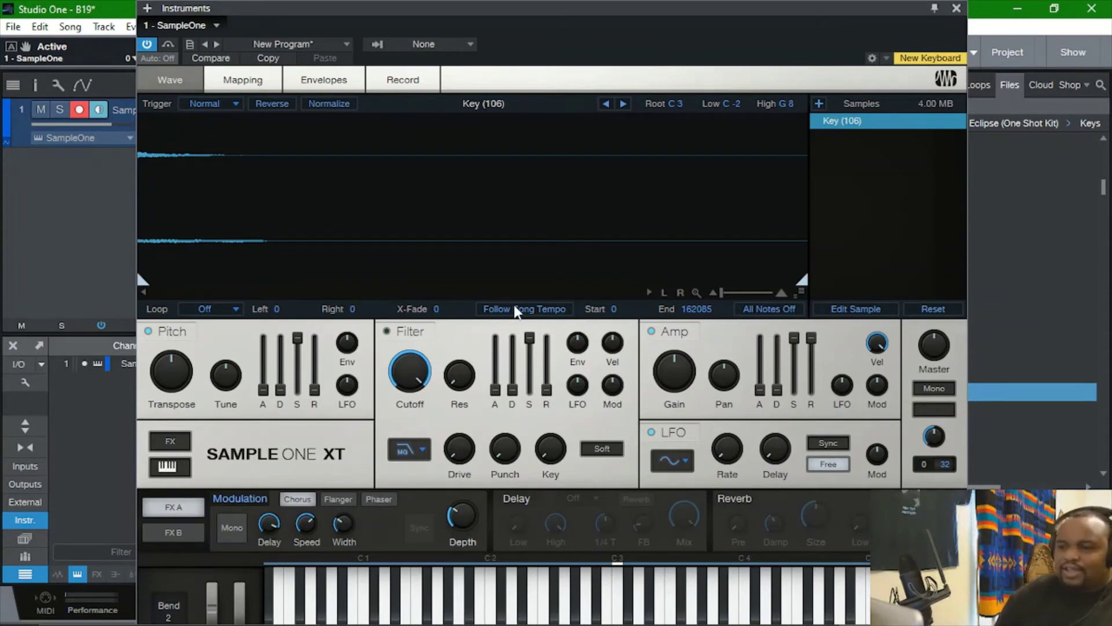
pyautogui.click(545, 312)
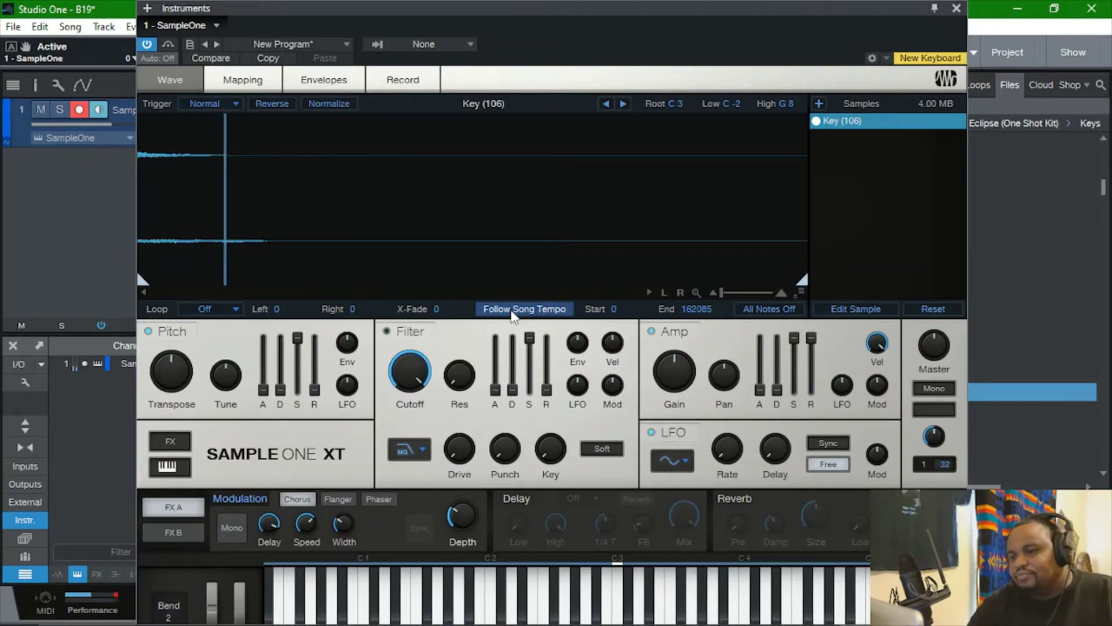
pyautogui.click(513, 314)
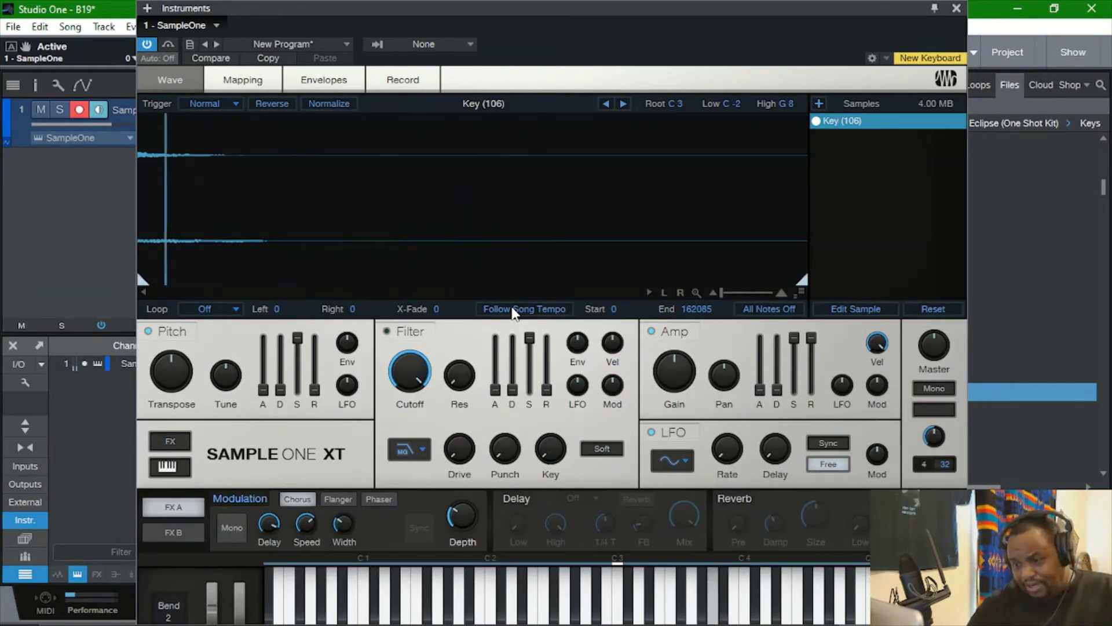
pyautogui.click(513, 309)
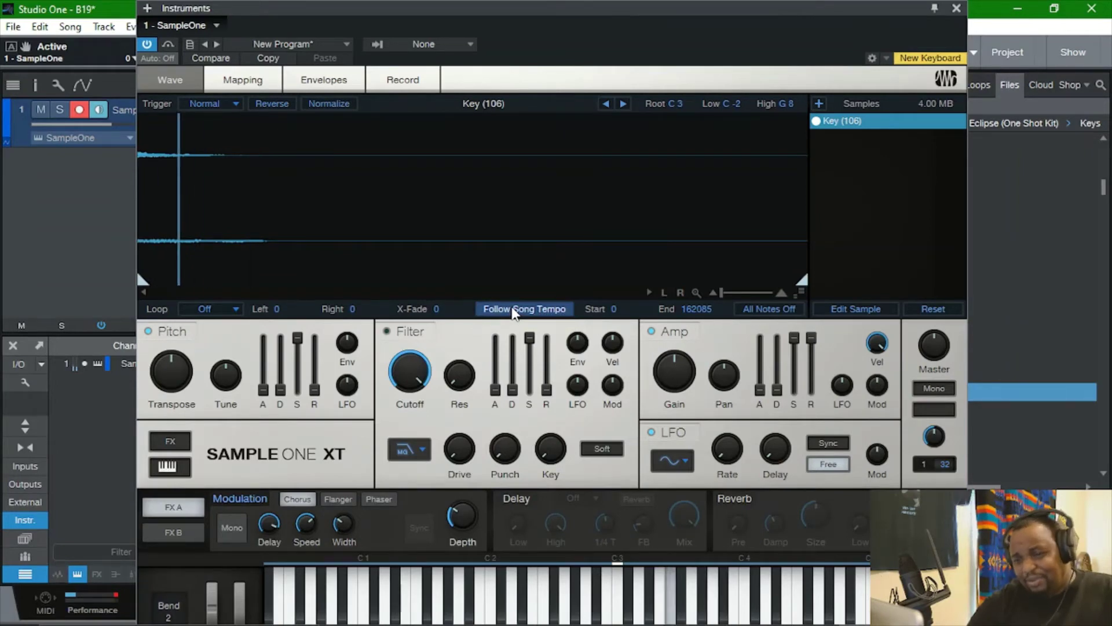
pyautogui.click(513, 309)
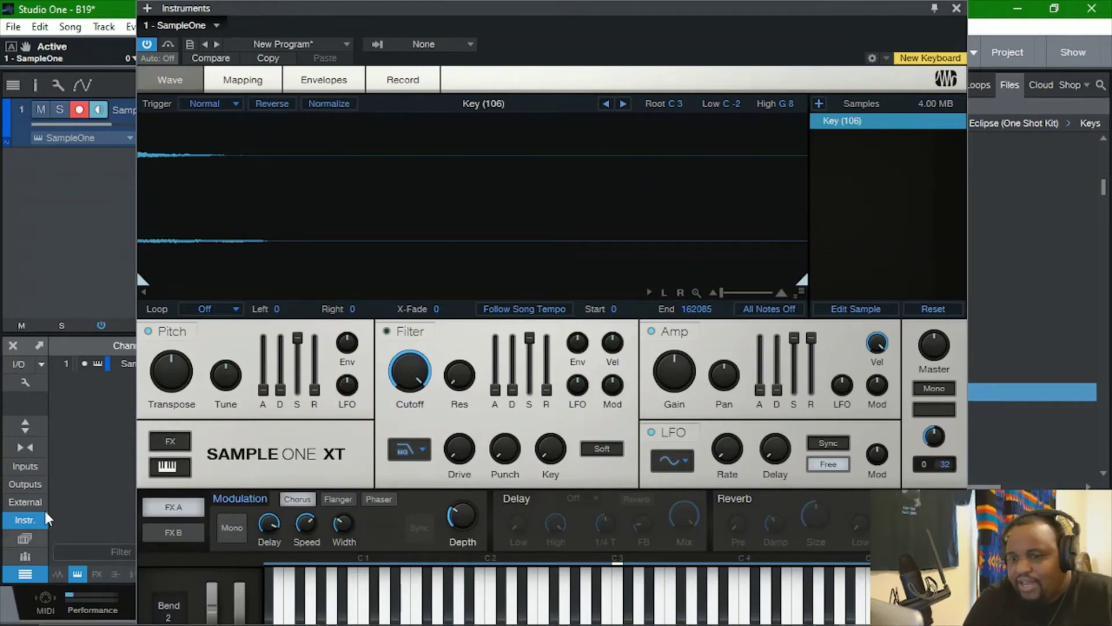
# Shift the instrument window to uncover the transport area and examine the CPU load in the Performance Monitor
pyautogui.moveTo(534, 17)
pyautogui.mouseDown()
pyautogui.moveTo(548, 5)
pyautogui.moveTo(549, 16)
pyautogui.mouseUp()
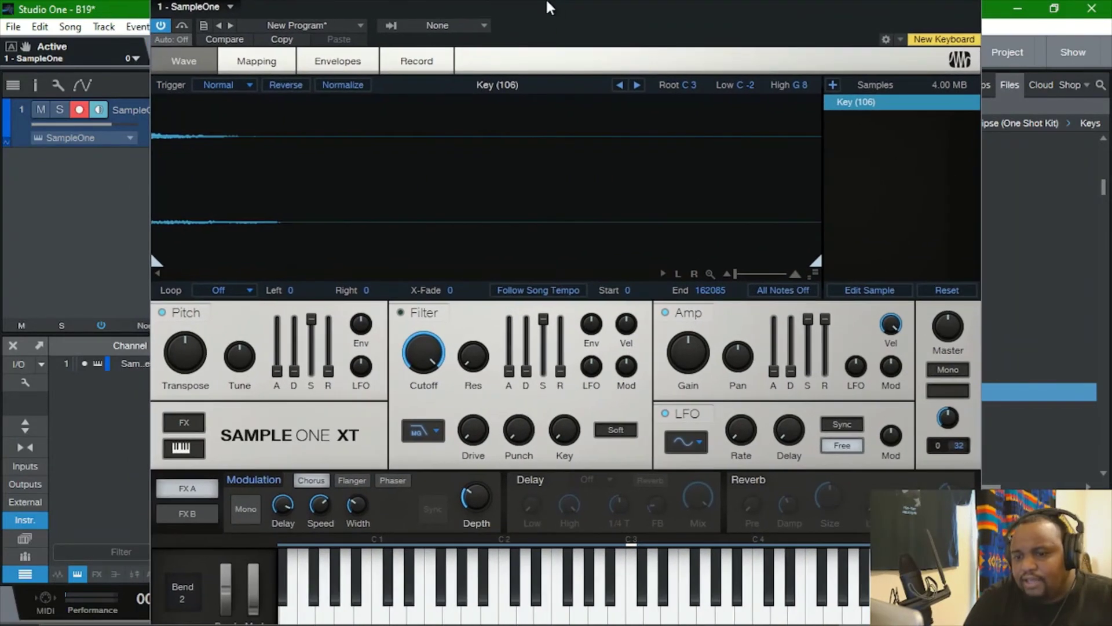
pyautogui.moveTo(465, 16); pyautogui.dragTo(533, 19)
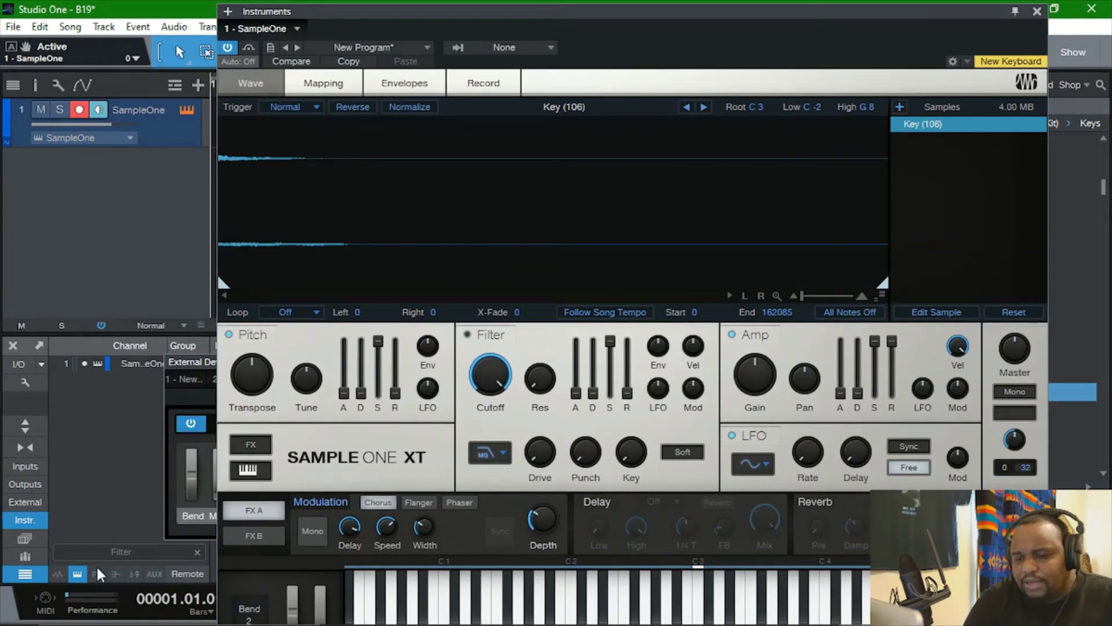
pyautogui.click(84, 603)
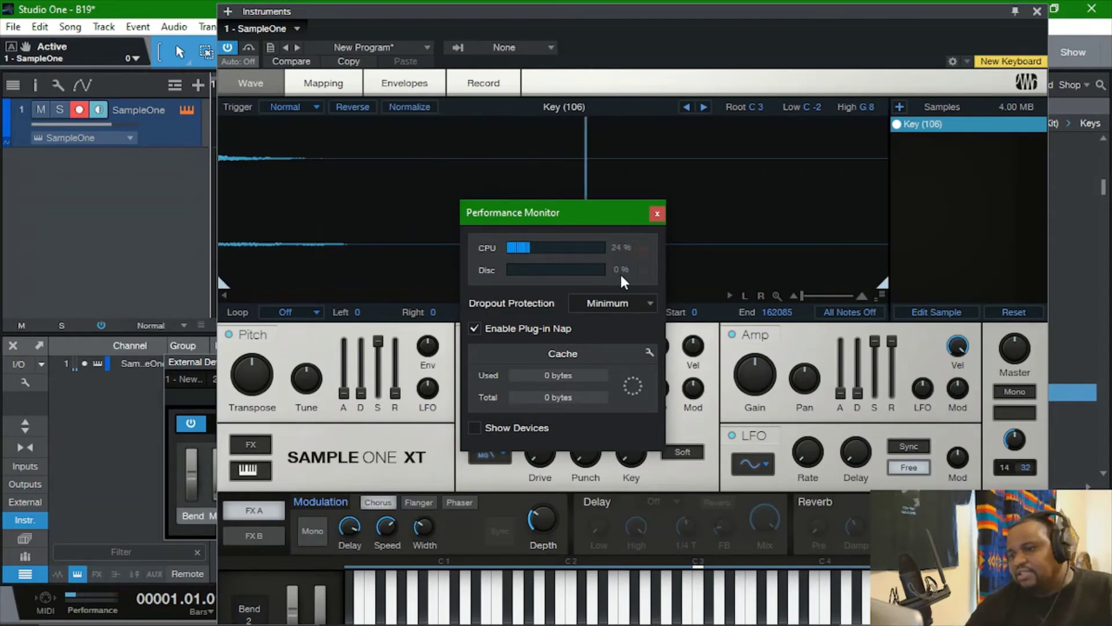
pyautogui.click(642, 247)
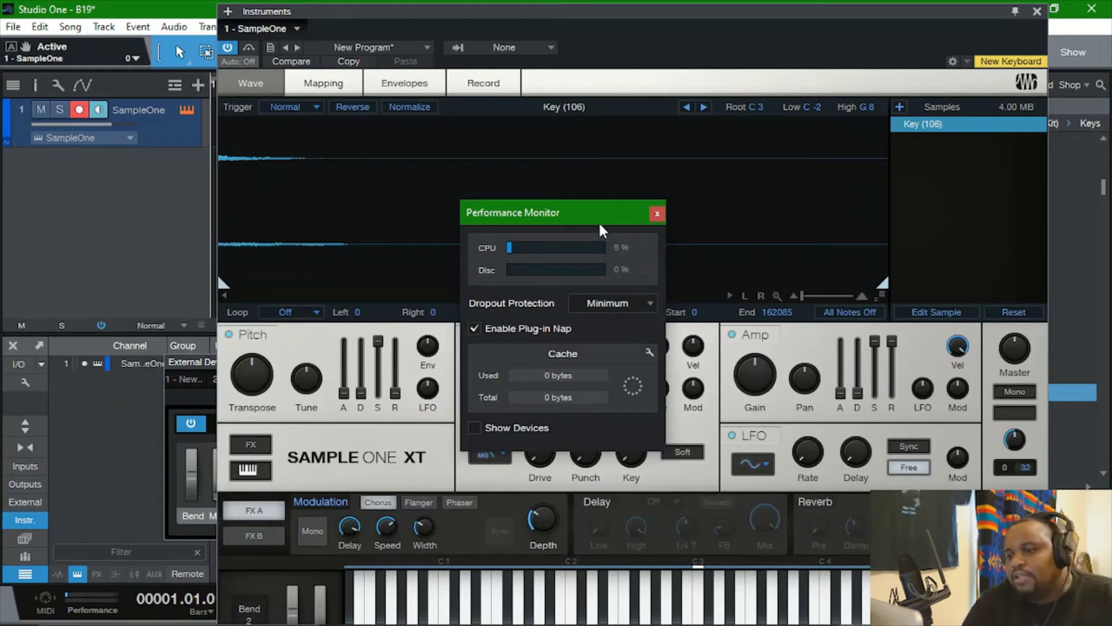
pyautogui.moveTo(591, 219); pyautogui.dragTo(647, 77)
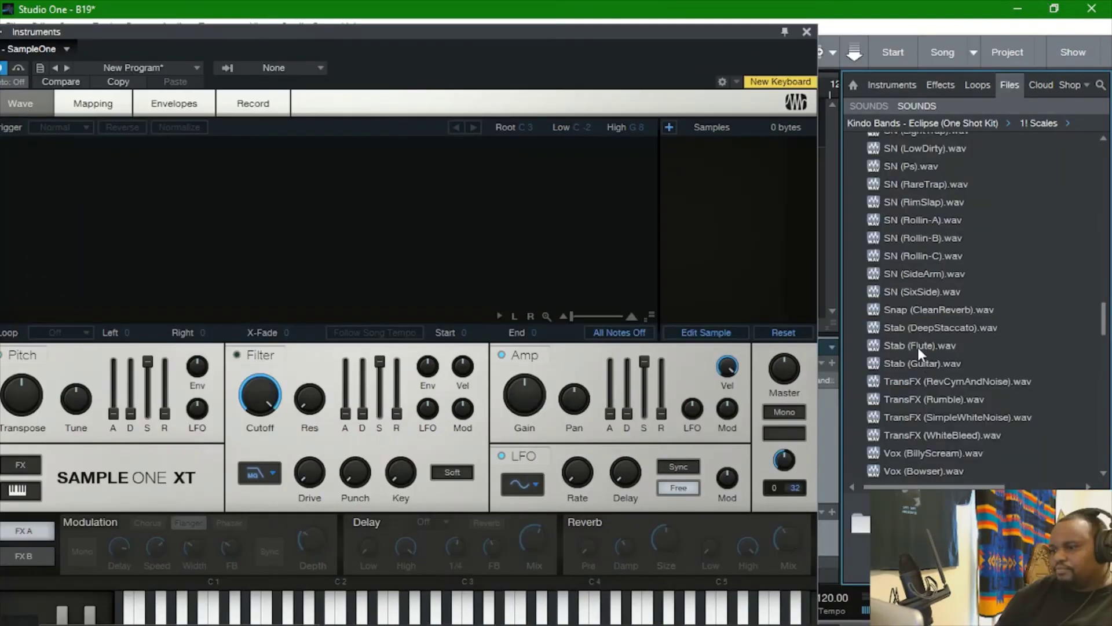
# Find Official Spinz808.wav in the 2017 free drum kit folder and load it as the sample in the empty Sample One XT
pyautogui.scroll(-2, 918, 346)
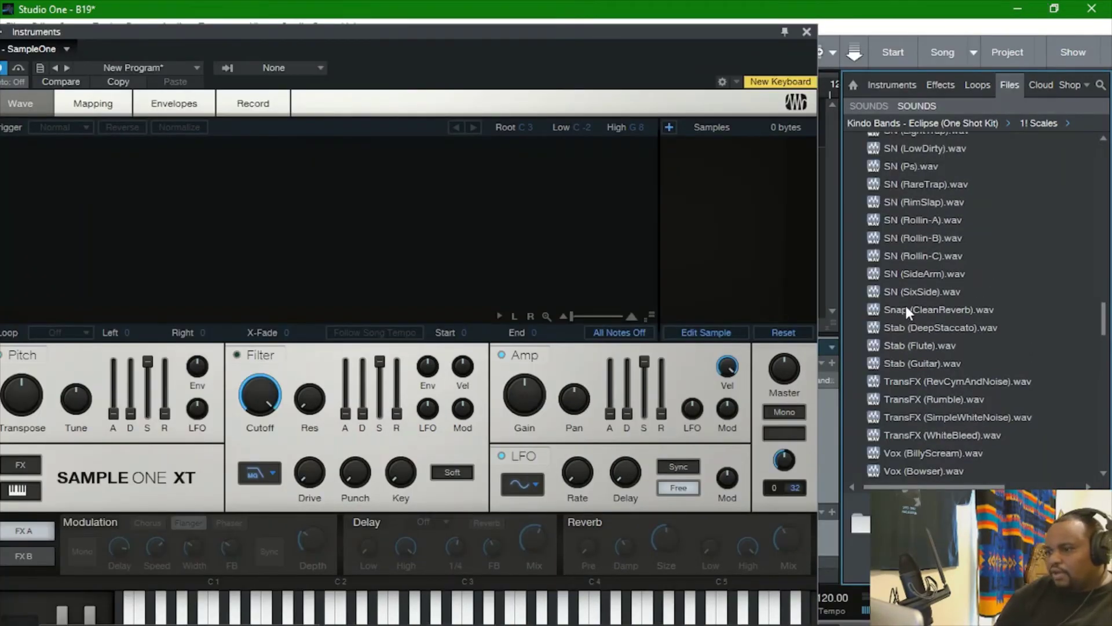
pyautogui.scroll(7, 904, 266)
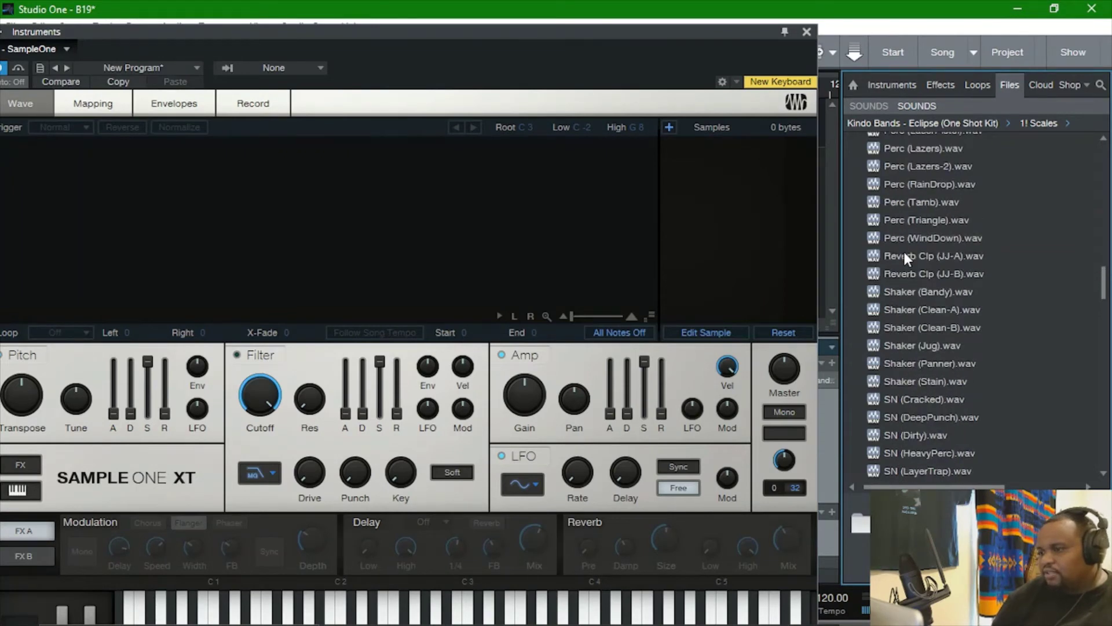
pyautogui.scroll(10, 904, 252)
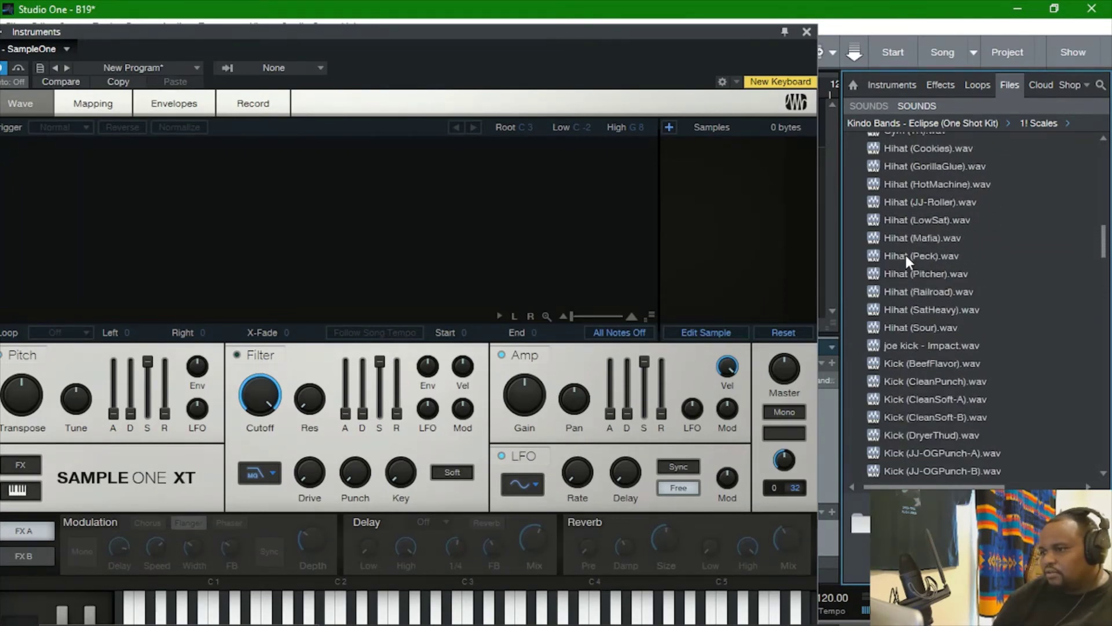
pyautogui.scroll(10, 905, 255)
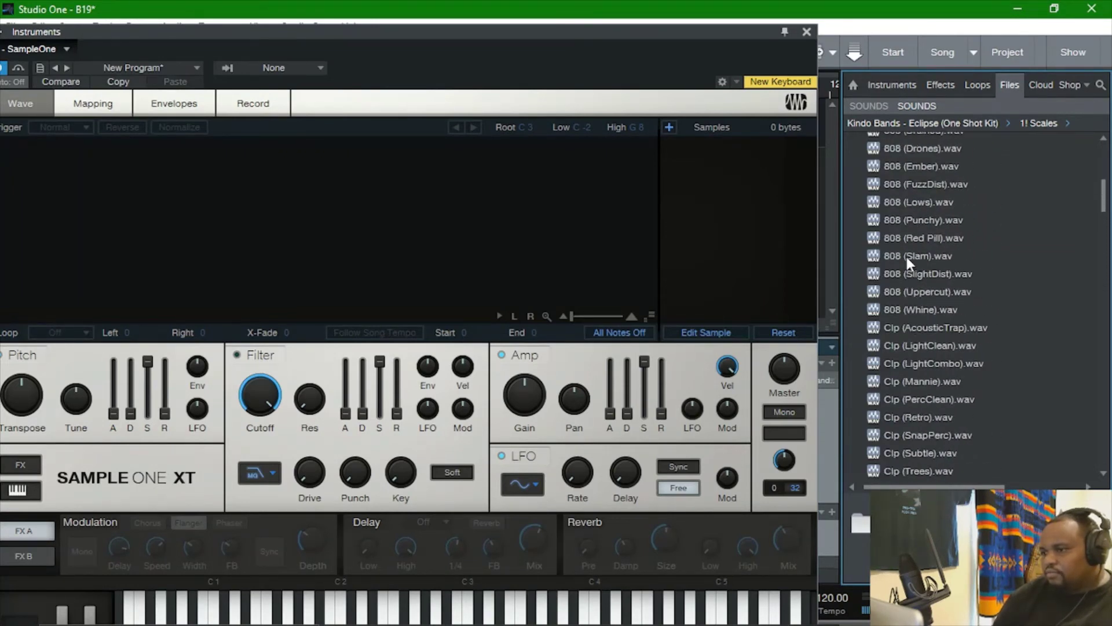
pyautogui.scroll(3, 906, 256)
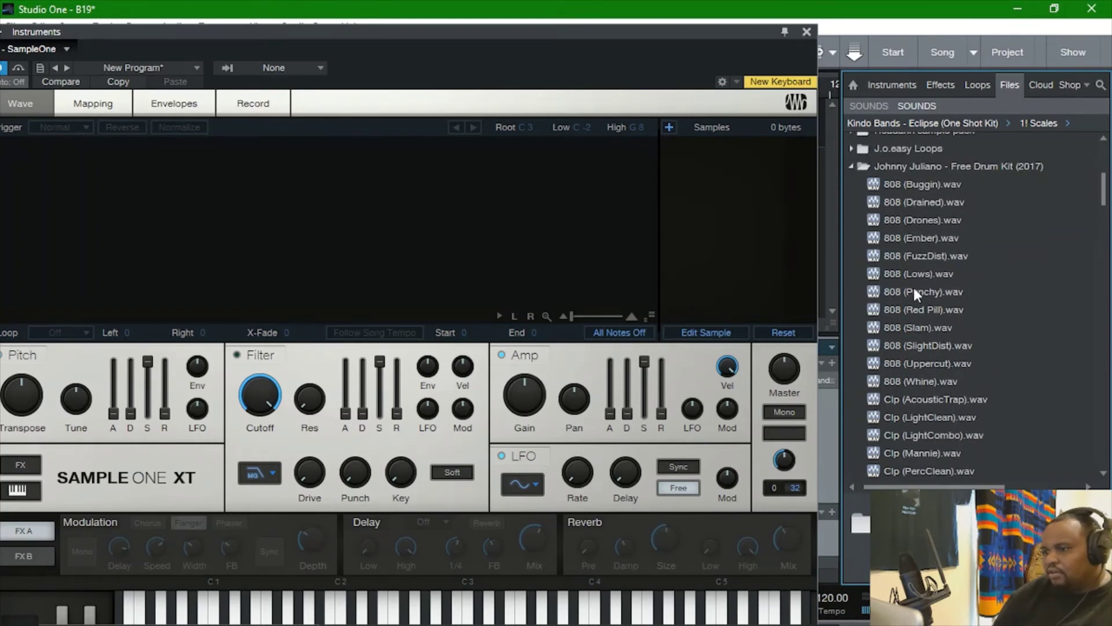
pyautogui.scroll(-5, 914, 289)
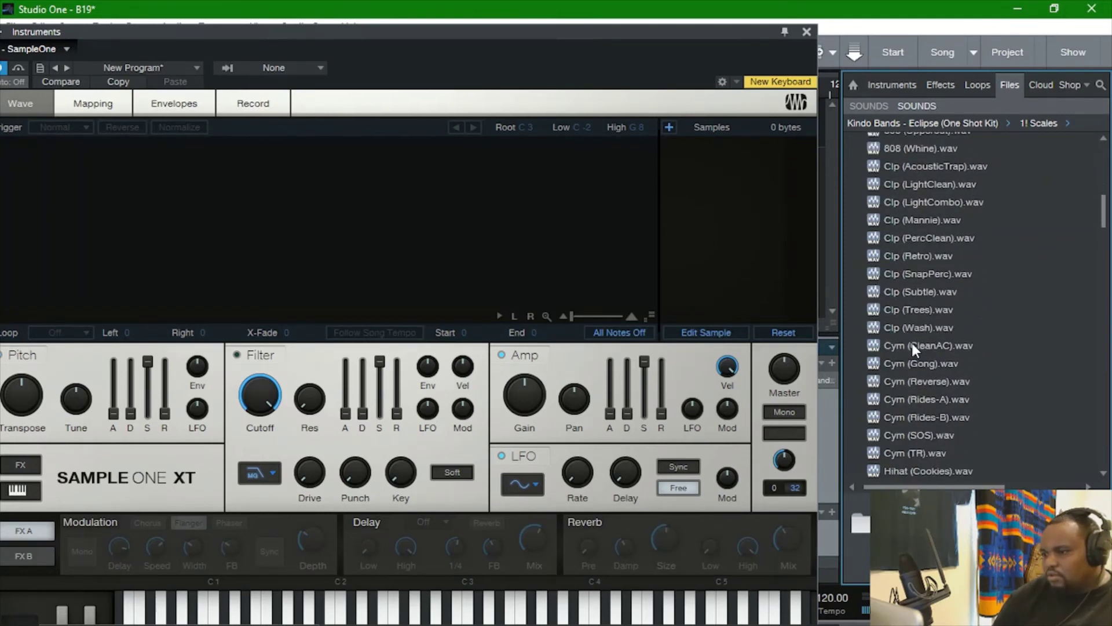
pyautogui.scroll(-6, 912, 345)
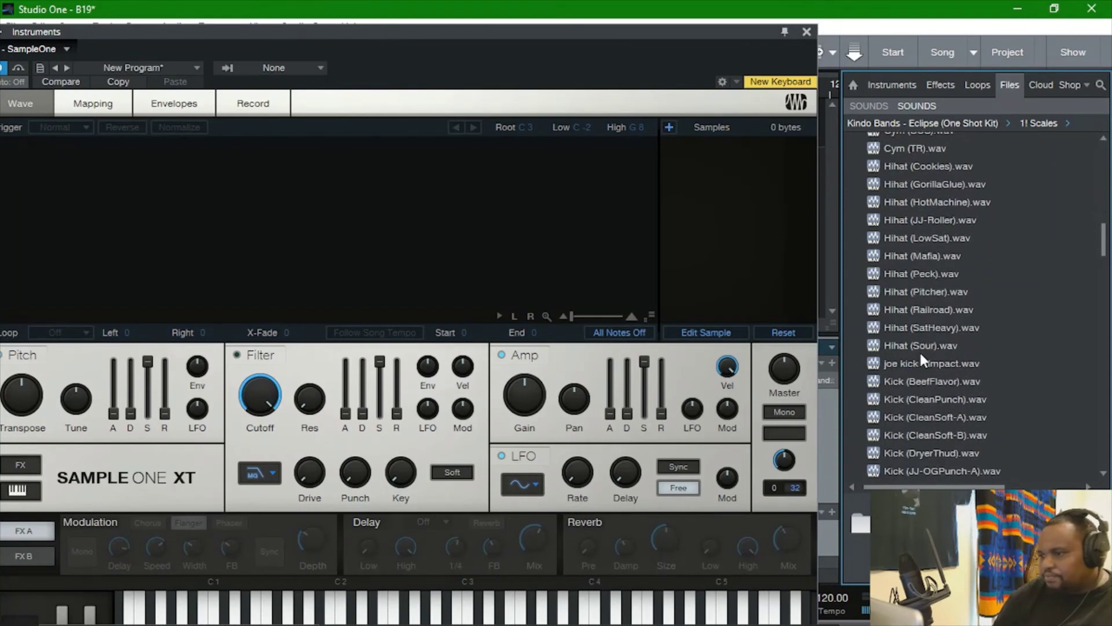
pyautogui.scroll(-4, 919, 350)
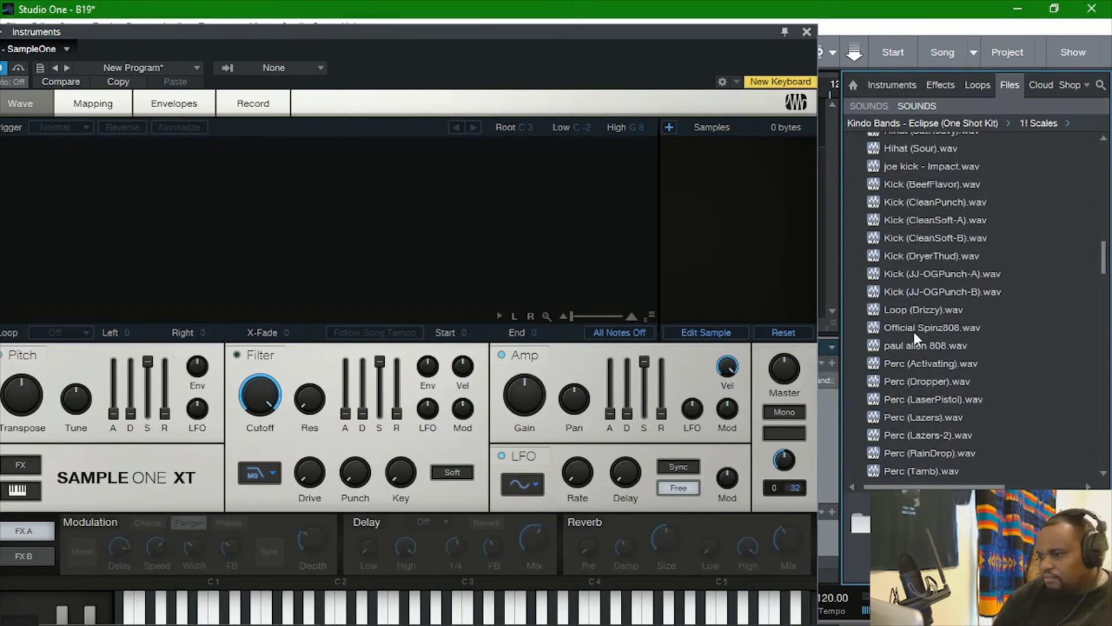
pyautogui.moveTo(910, 325); pyautogui.dragTo(703, 189)
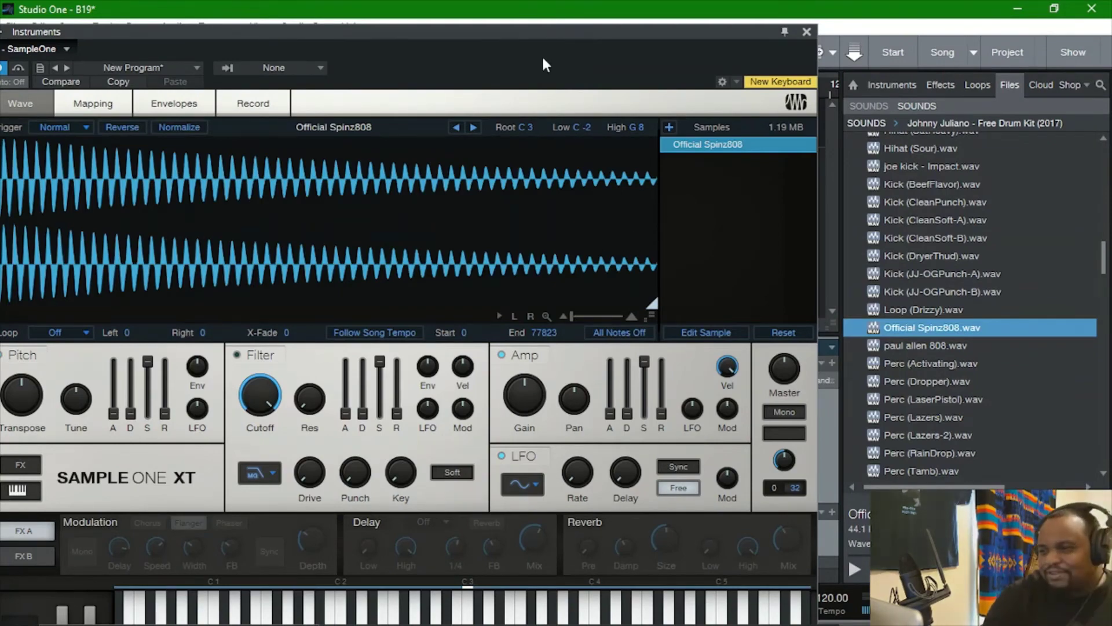
# Lower the amp envelope's sustain to its minimum and set the 808 sample's trigger mode to One Shot
pyautogui.moveTo(514, 30); pyautogui.dragTo(716, 30)
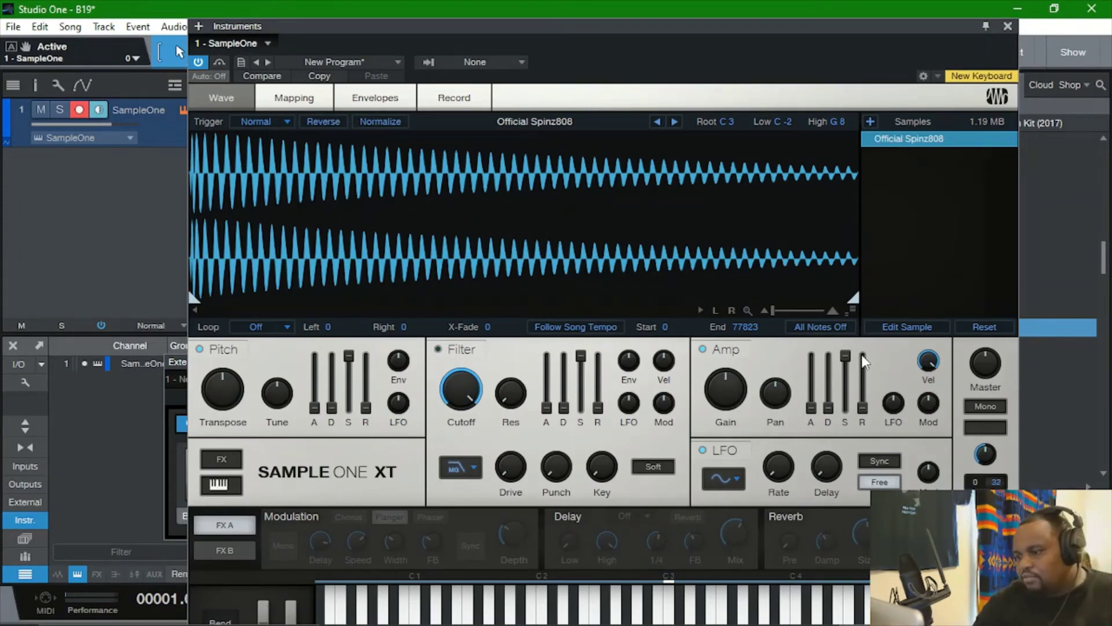
pyautogui.moveTo(846, 365); pyautogui.dragTo(846, 409)
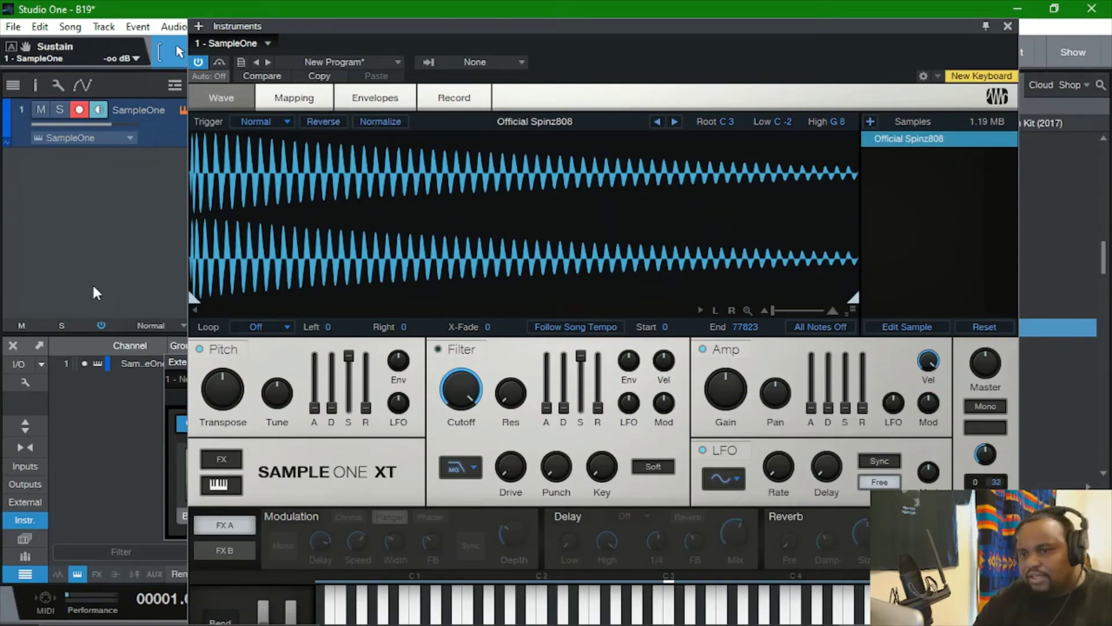
pyautogui.click(282, 124)
pyautogui.click(297, 157)
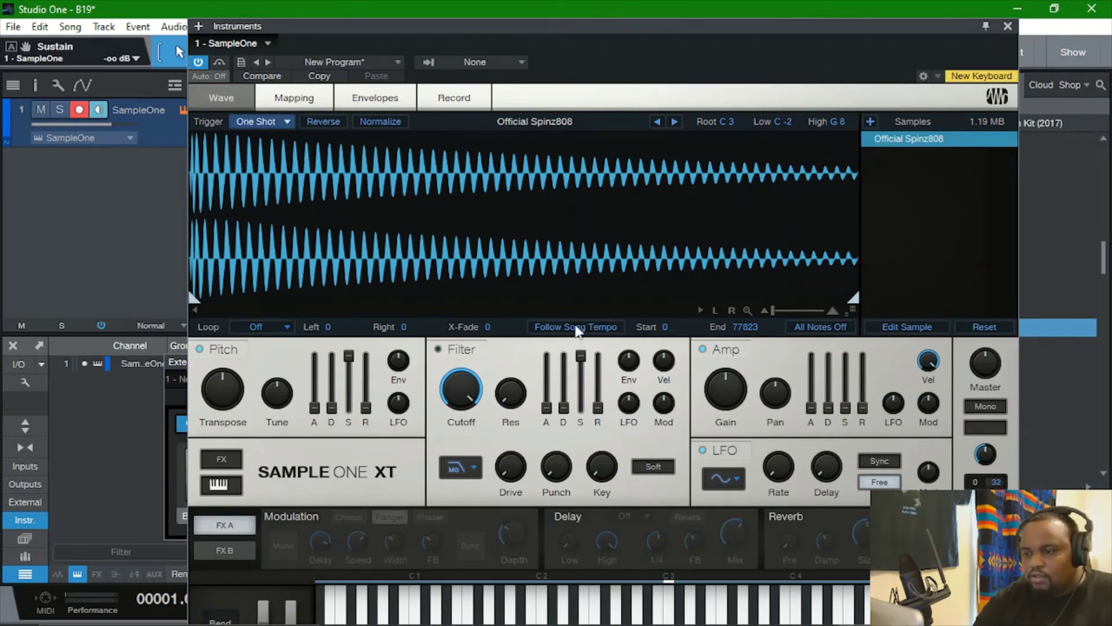
# Dismiss the Norton licence alert and raise the amp envelope's decay to 600 ms
pyautogui.moveTo(704, 73); pyautogui.dragTo(619, 58)
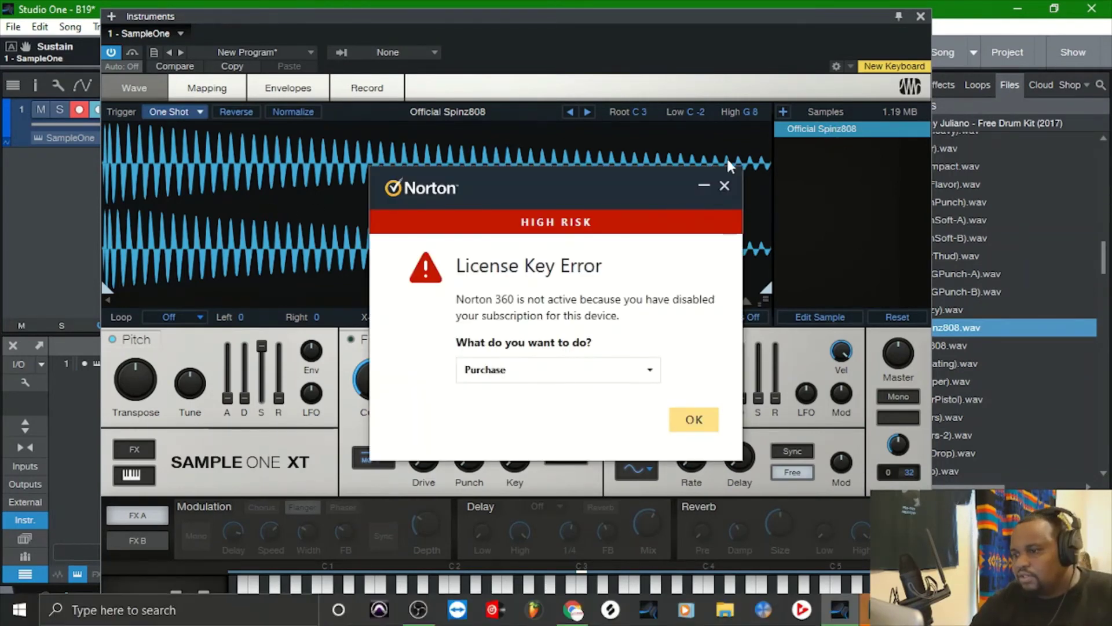
pyautogui.click(725, 186)
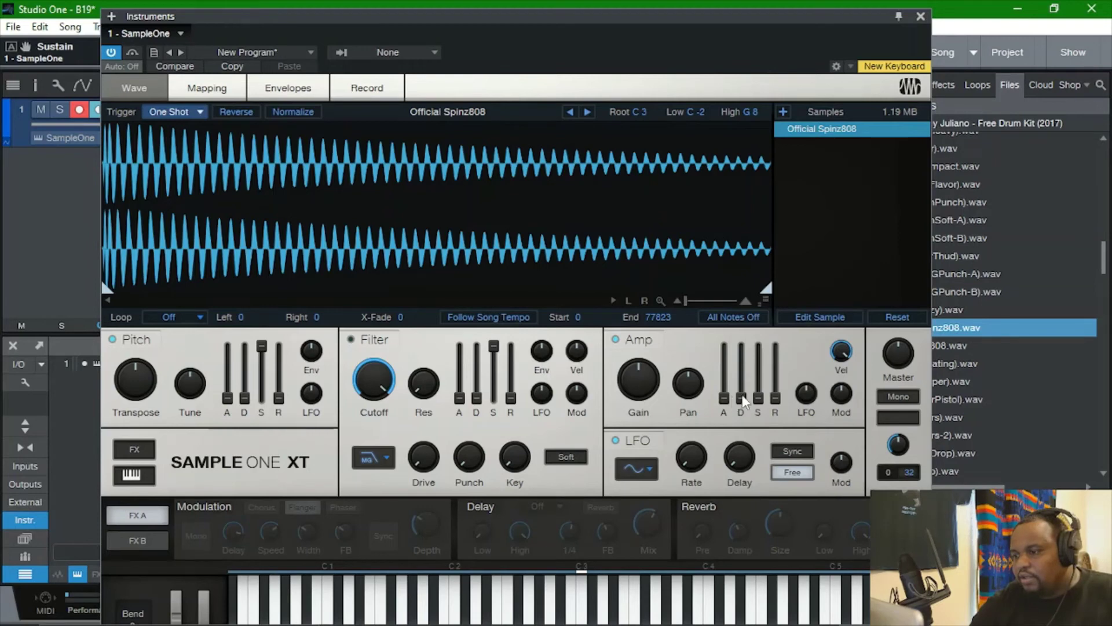
pyautogui.moveTo(743, 402)
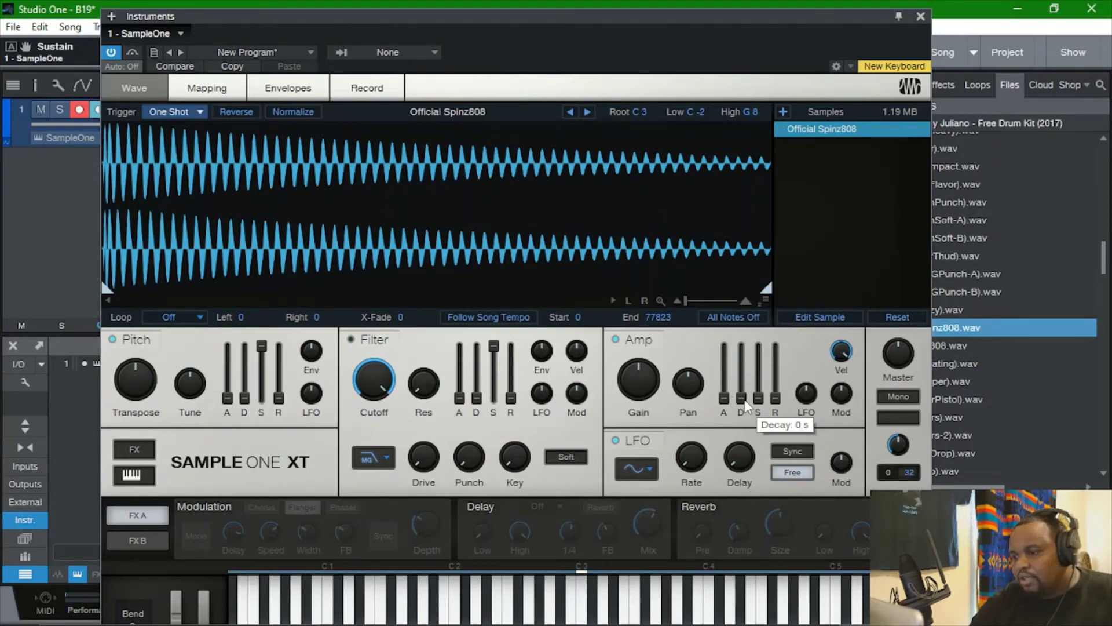
pyautogui.moveTo(746, 404); pyautogui.dragTo(735, 316)
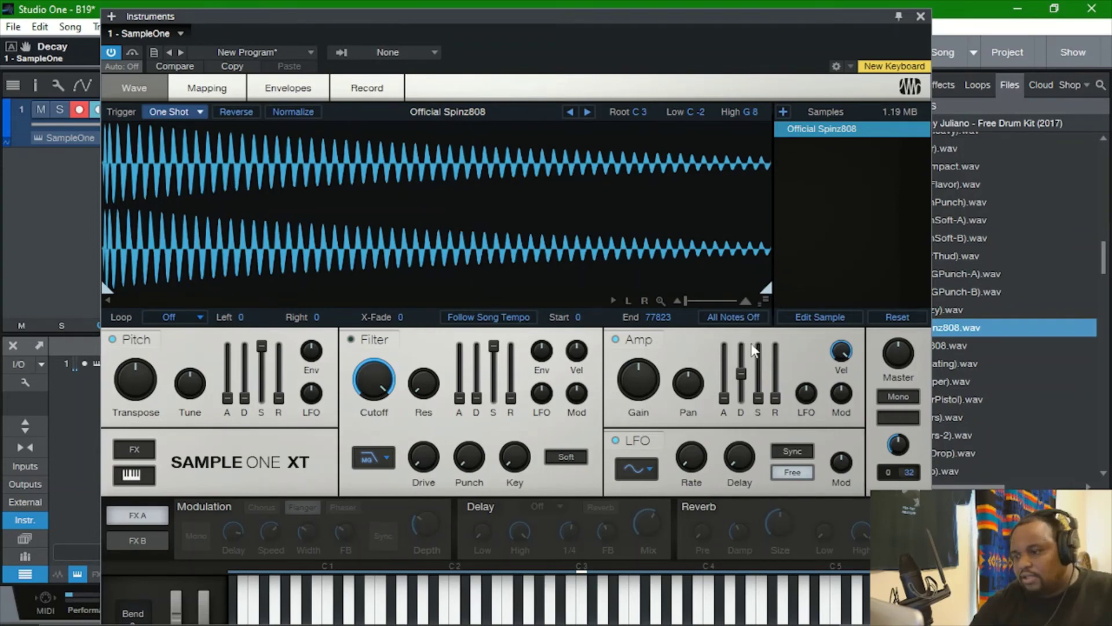
# Try the amp envelope's decay at its maximum, and bring it back to around the middle of its range
pyautogui.moveTo(745, 377)
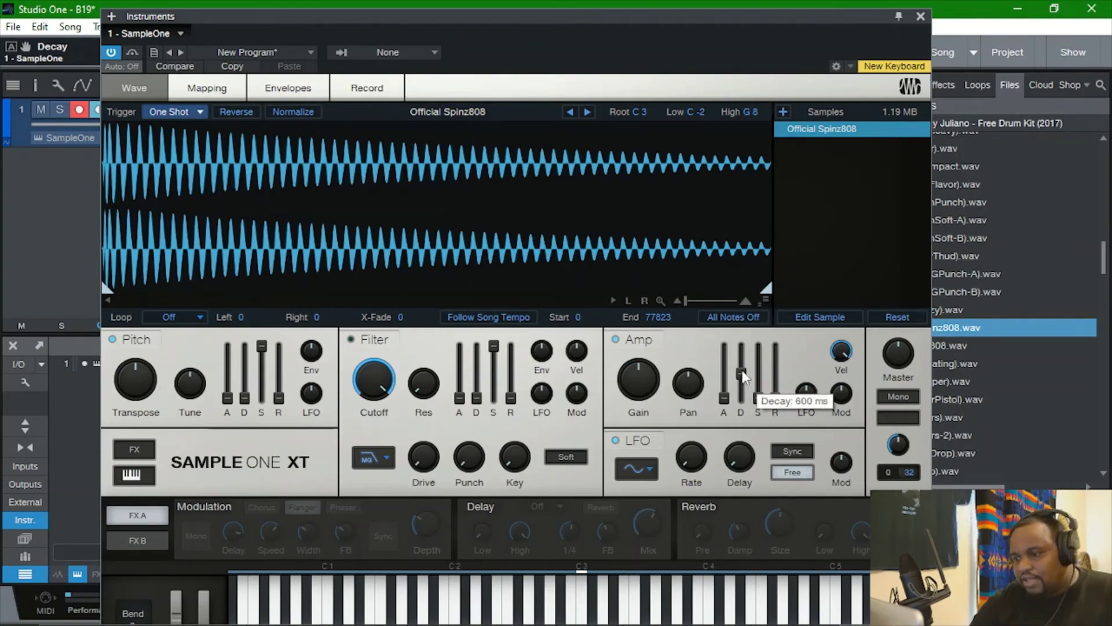
pyautogui.moveTo(746, 377); pyautogui.dragTo(753, 246)
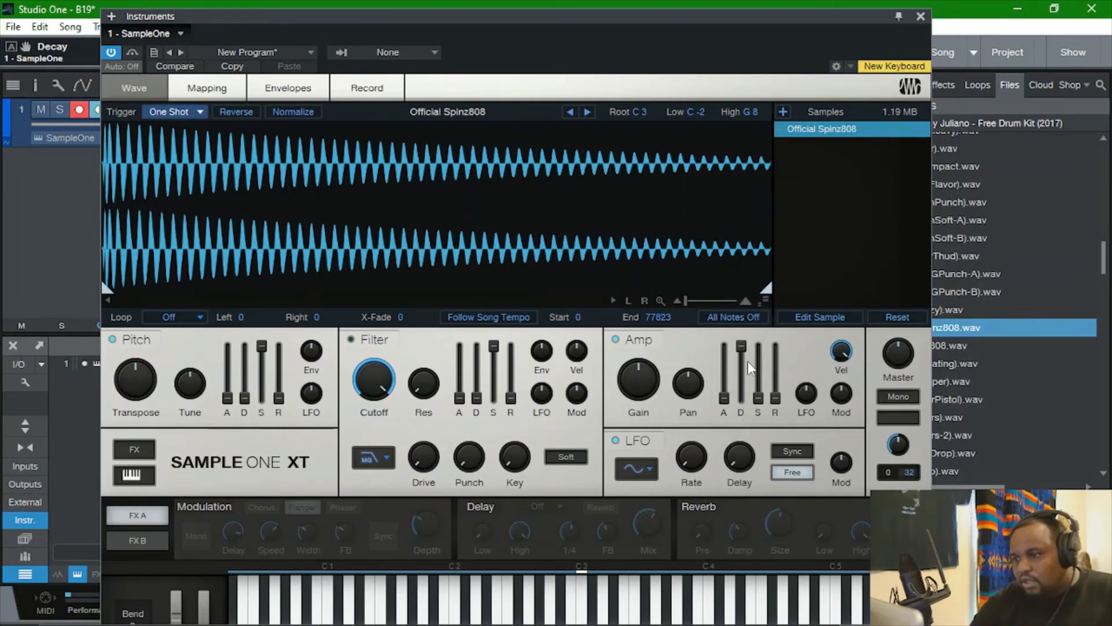
pyautogui.moveTo(741, 347)
pyautogui.moveTo(742, 349); pyautogui.dragTo(747, 437)
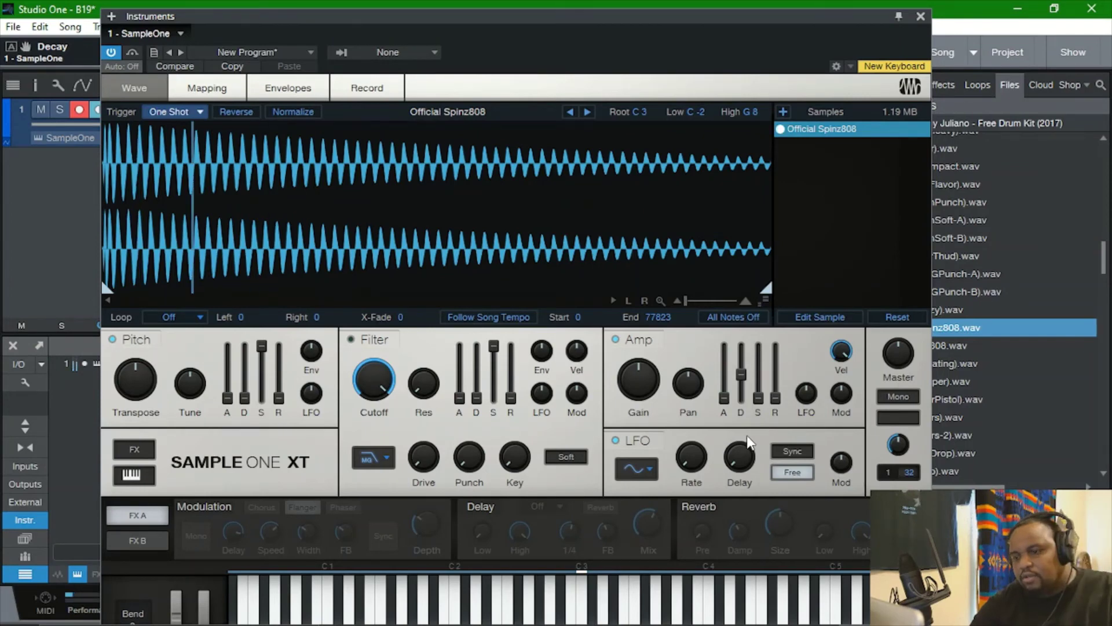
pyautogui.click(495, 320)
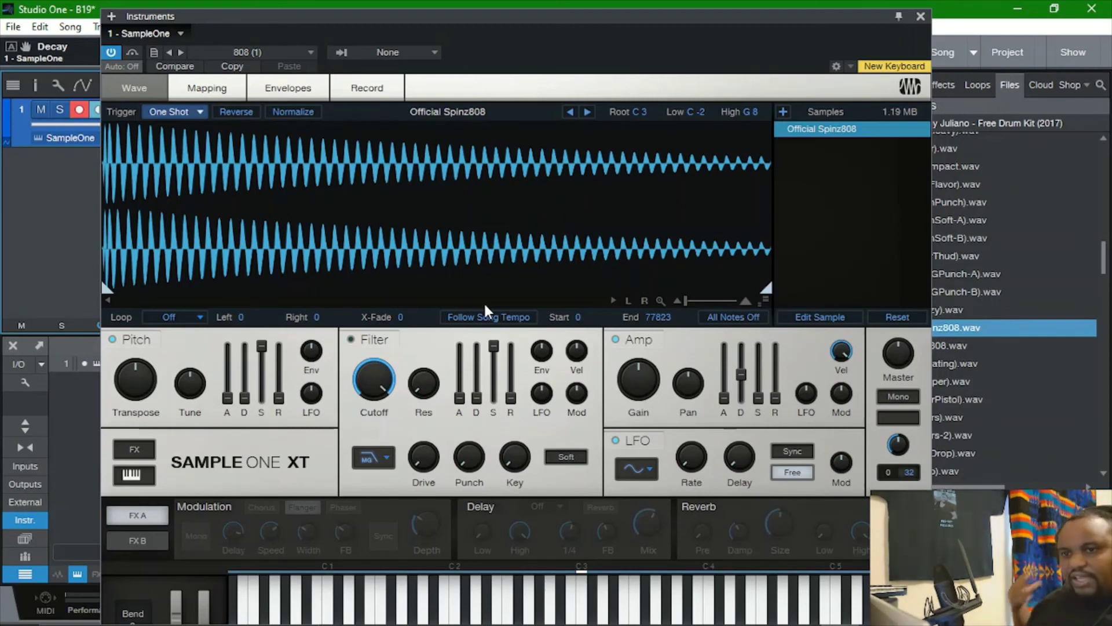
# Examine the name, description and subfolder choices for storing the 808 as a preset, and close the dialog without saving
pyautogui.click(152, 52)
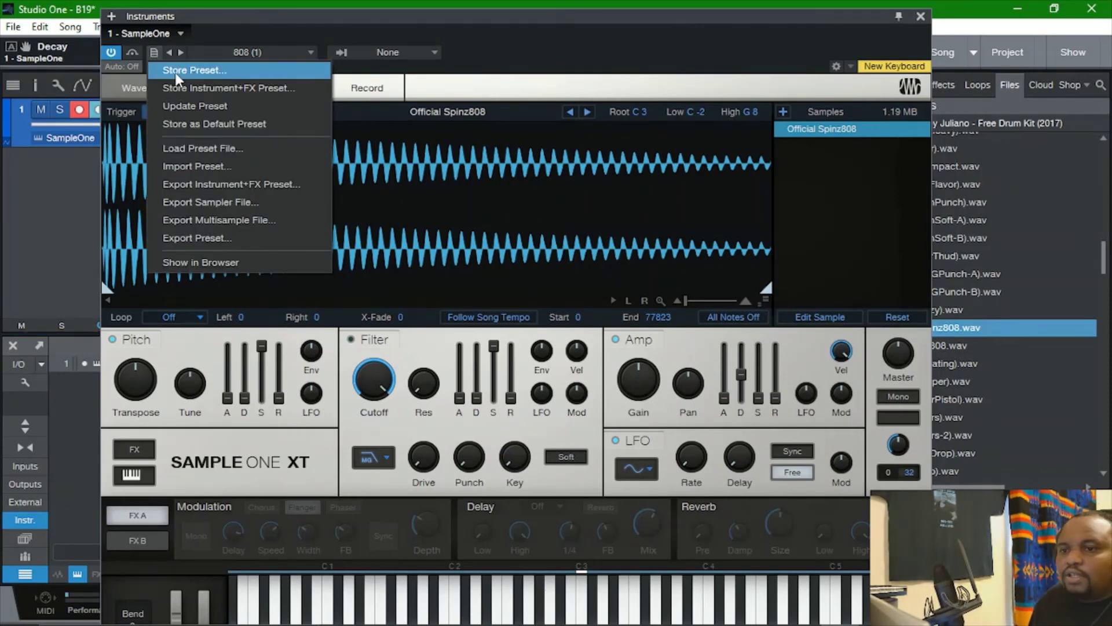
pyautogui.click(175, 71)
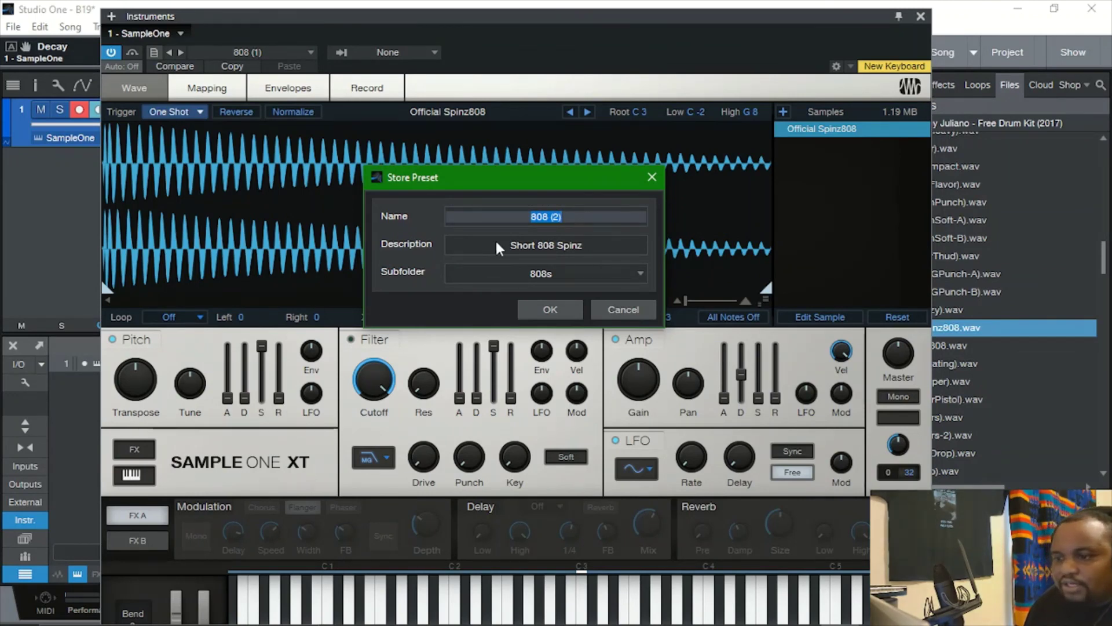
pyautogui.click(639, 273)
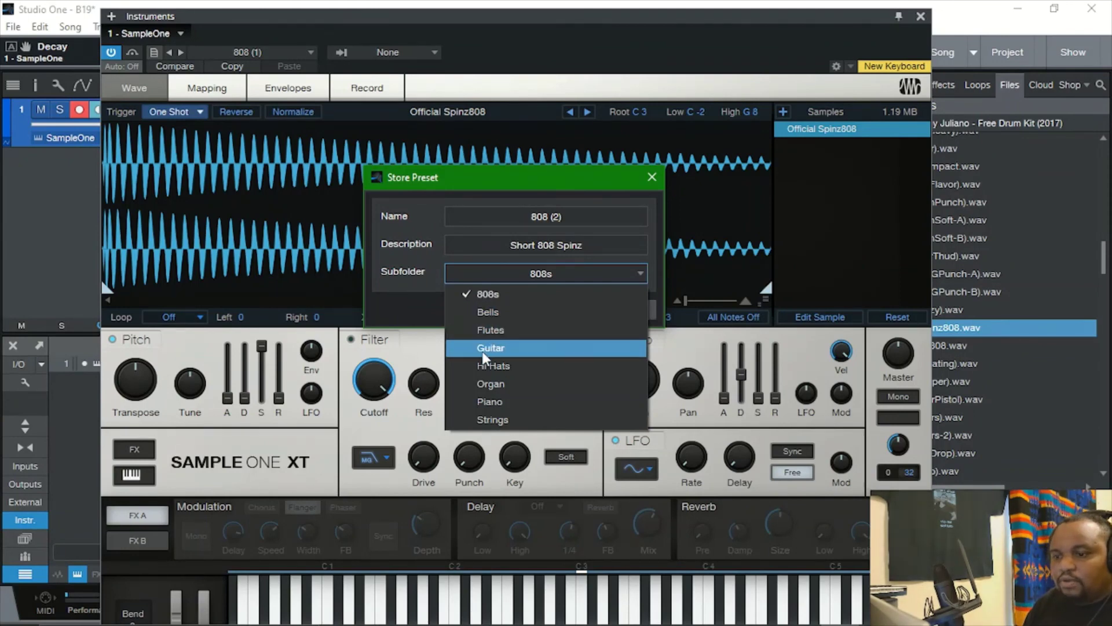
pyautogui.click(494, 191)
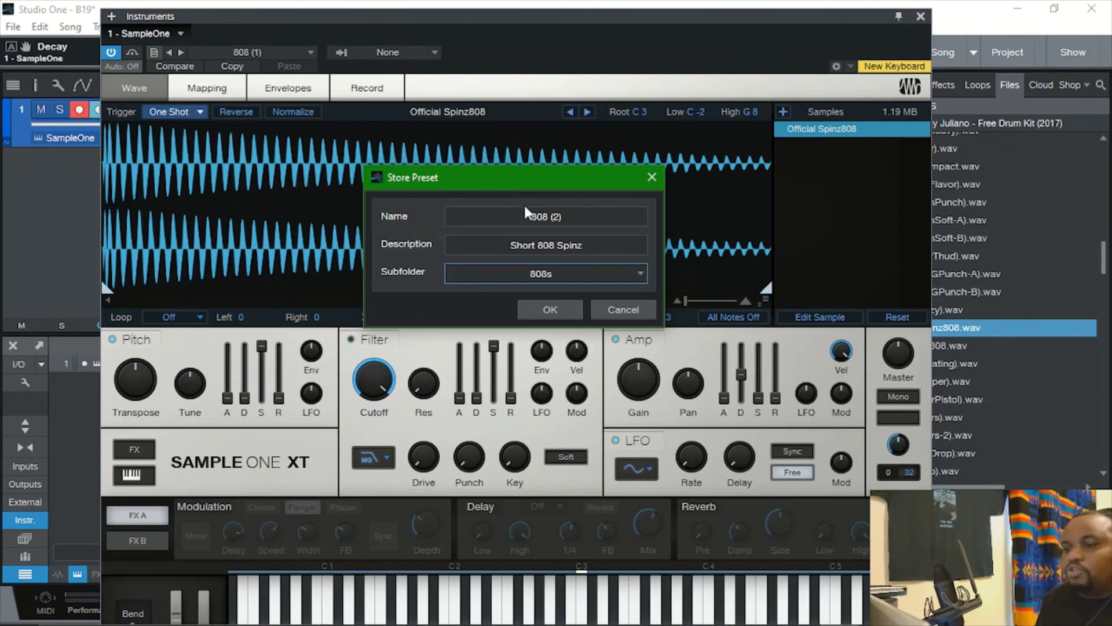
pyautogui.click(621, 310)
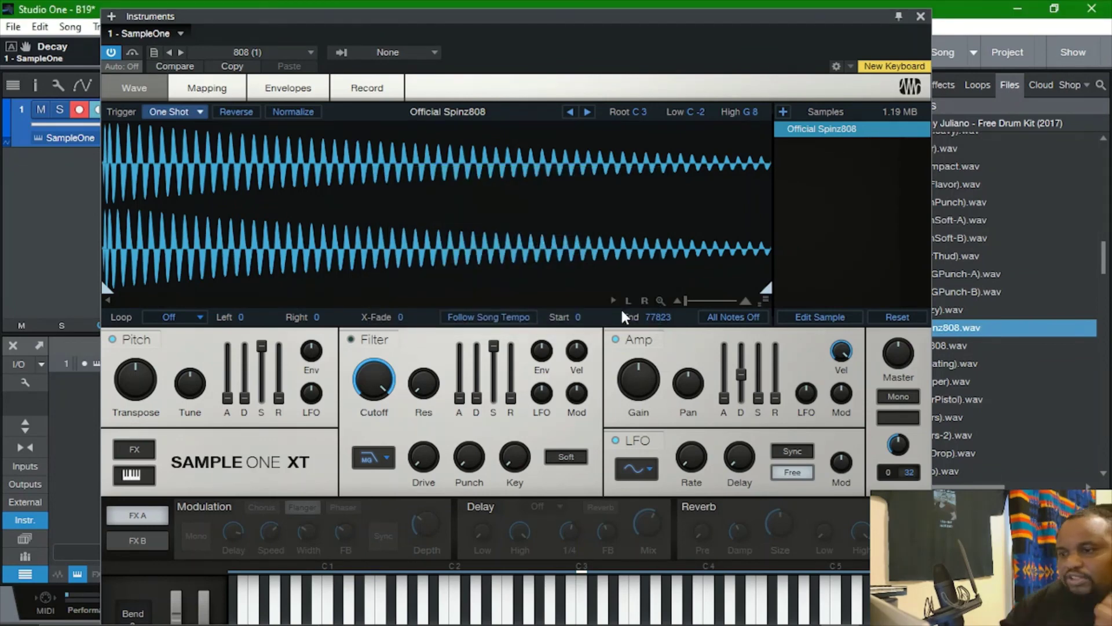